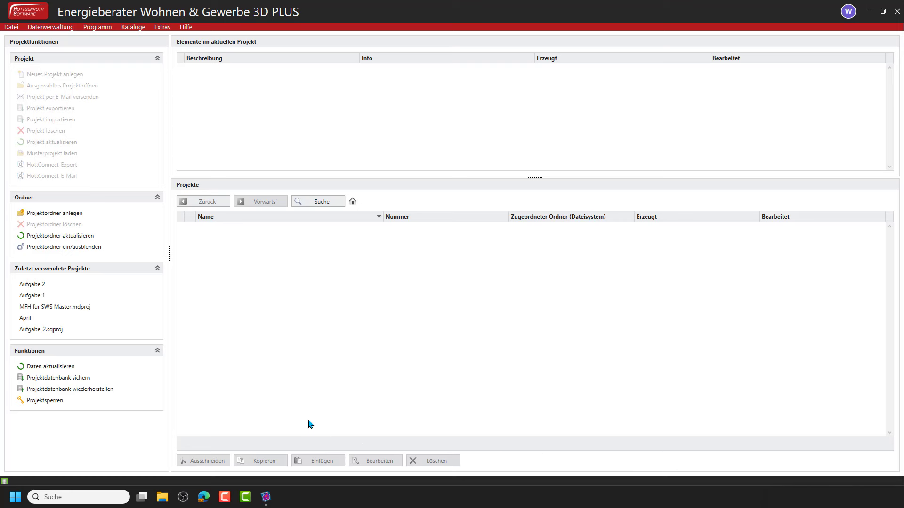
- Create a project folder named 2024 and open it from the project overview
click(58, 214)
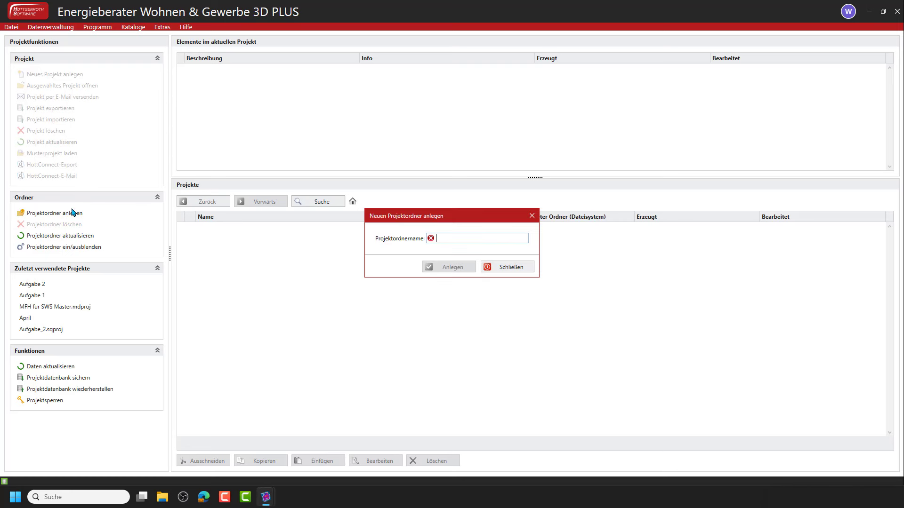
text(2024)
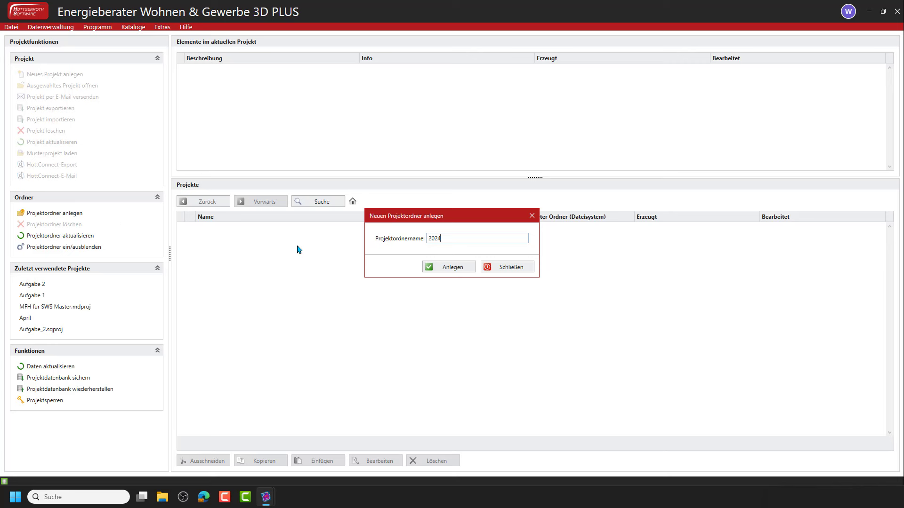
click(443, 273)
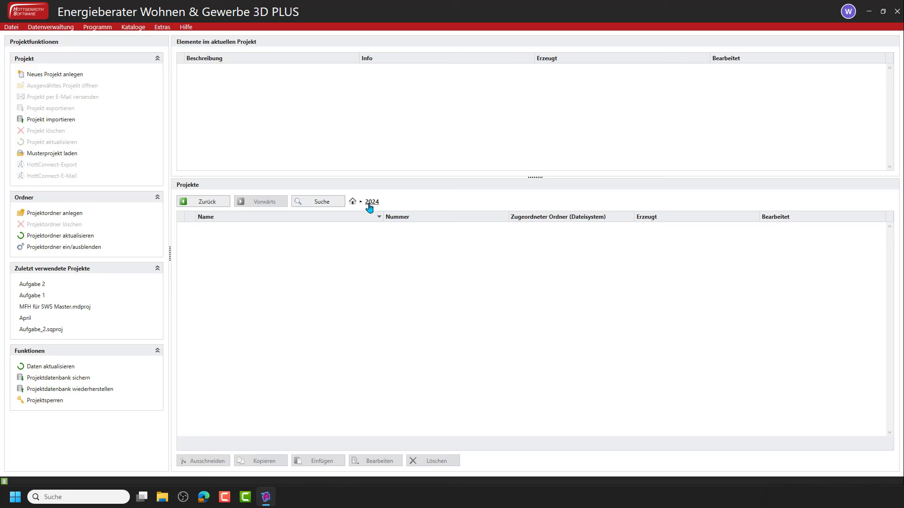
click(197, 207)
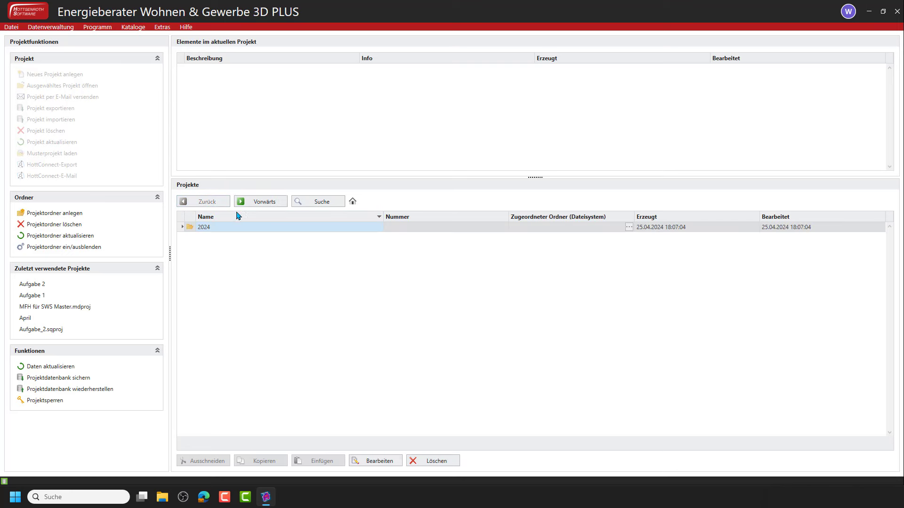
double_click(214, 230)
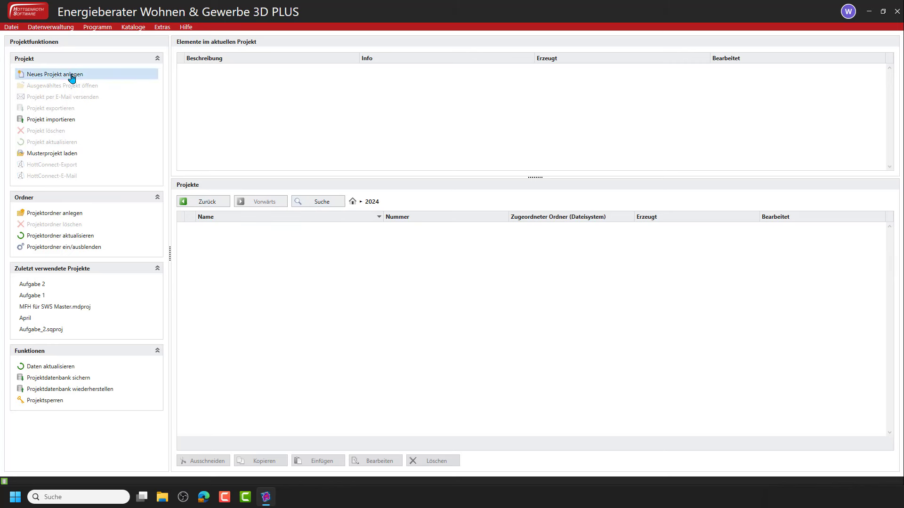
- Create and open a new project named "Hus 1 Wohnnen 18599" in the 2024 folder
click(94, 77)
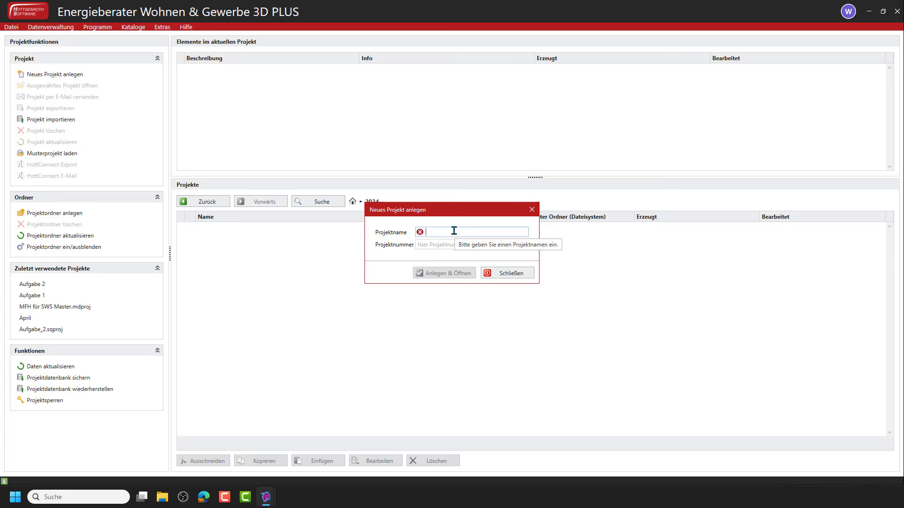
text(Hus)
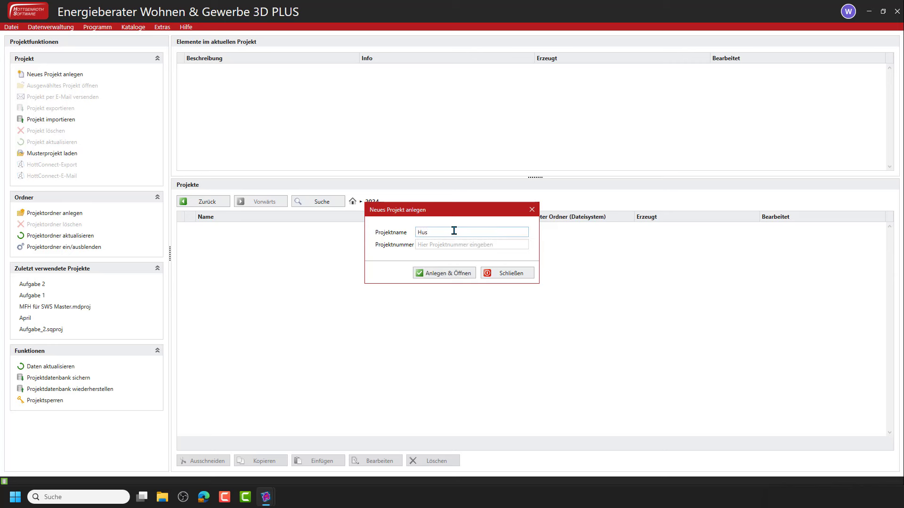
key(BackSpace)
text(s 1 Wohnng )
text(18599)
click(447, 274)
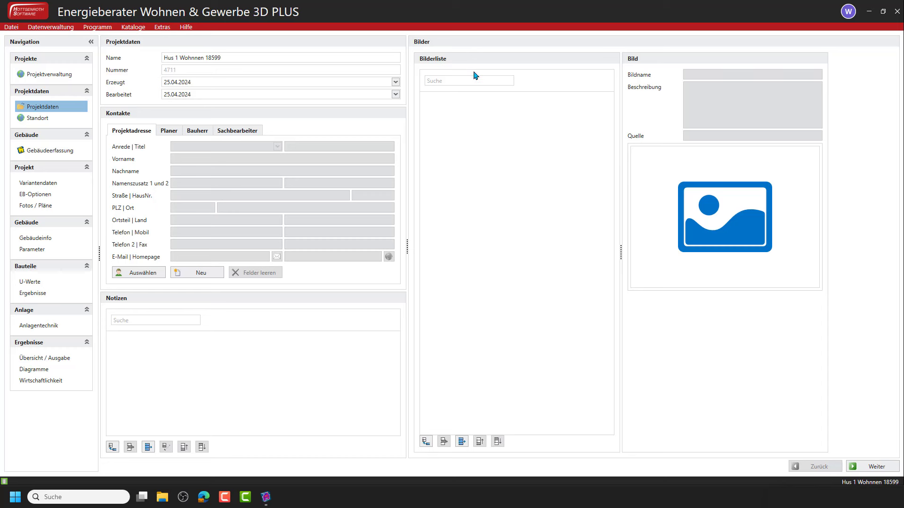
- Filter the project locations to the federal state Nordrhein-Westfalen, without any additional filter
click(51, 120)
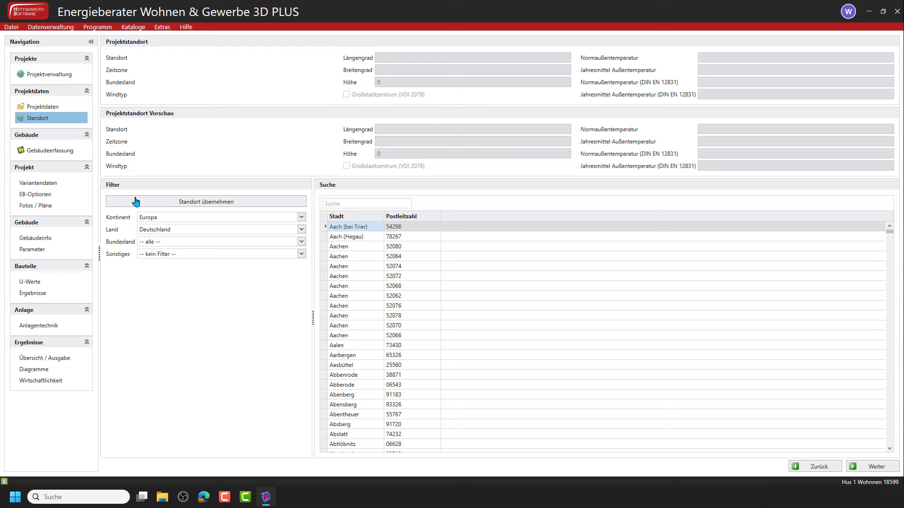
click(303, 218)
click(302, 218)
click(301, 242)
click(202, 352)
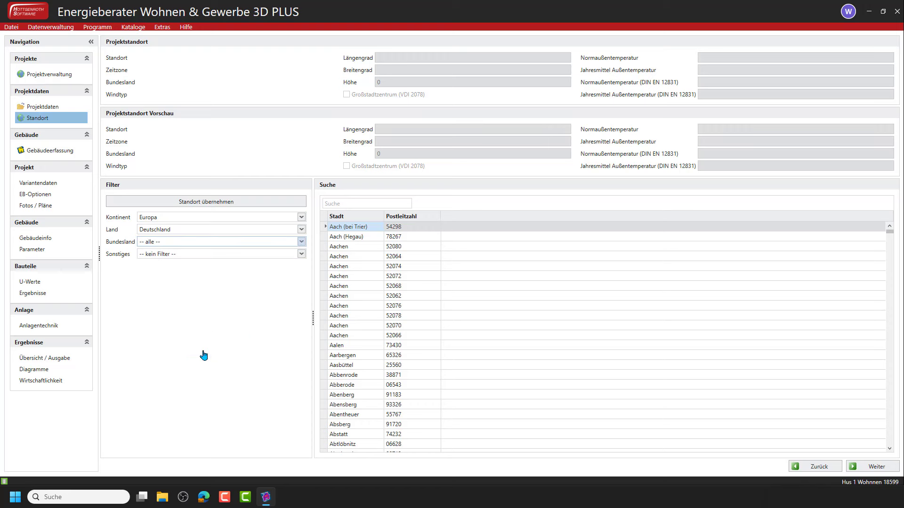
click(303, 259)
click(303, 258)
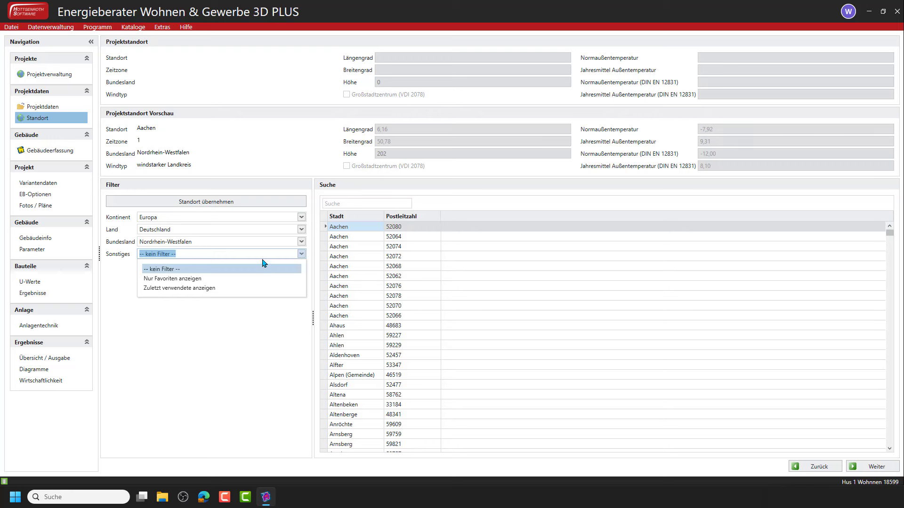
click(263, 256)
- Search the locations for Köln and postcode 50829, and adopt that entry as the project location
click(374, 200)
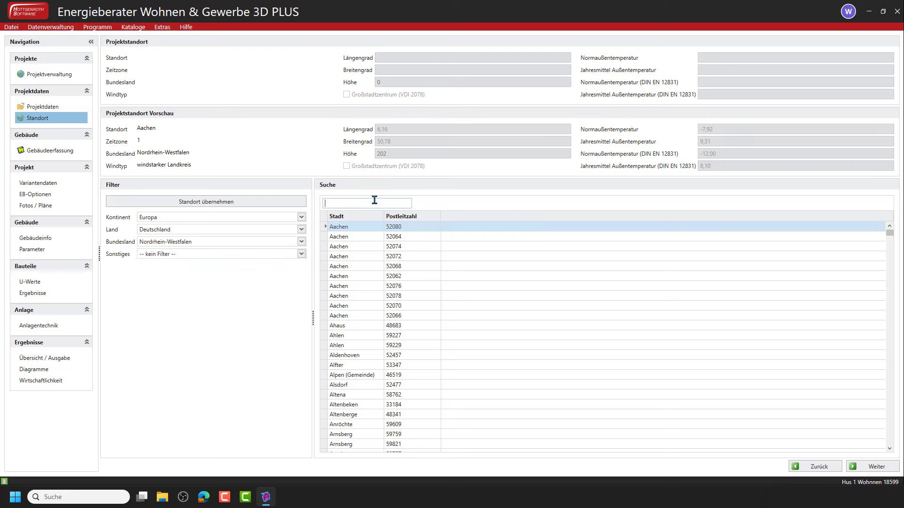
text(köln)
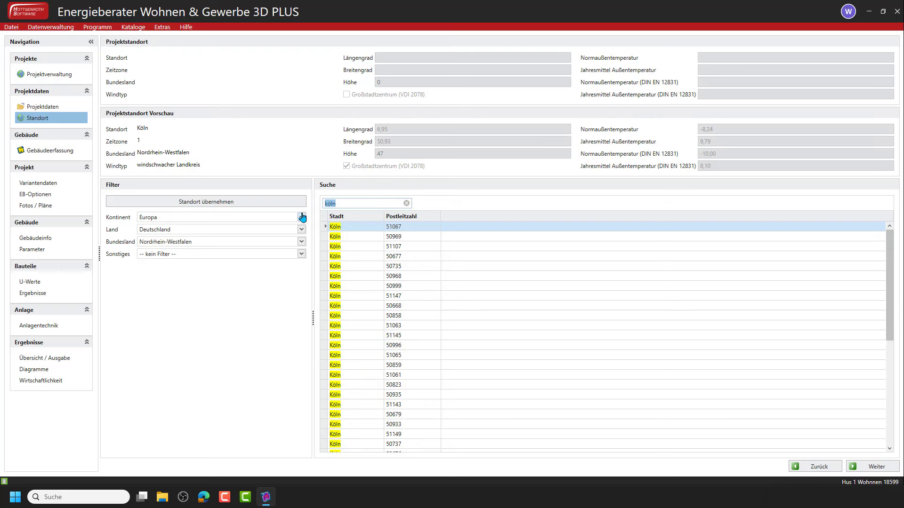
text(50829)
click(366, 230)
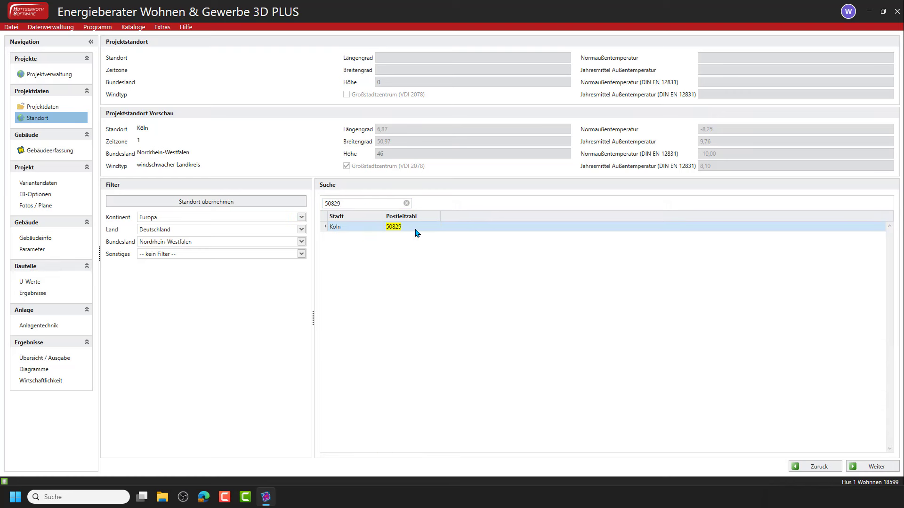
click(249, 204)
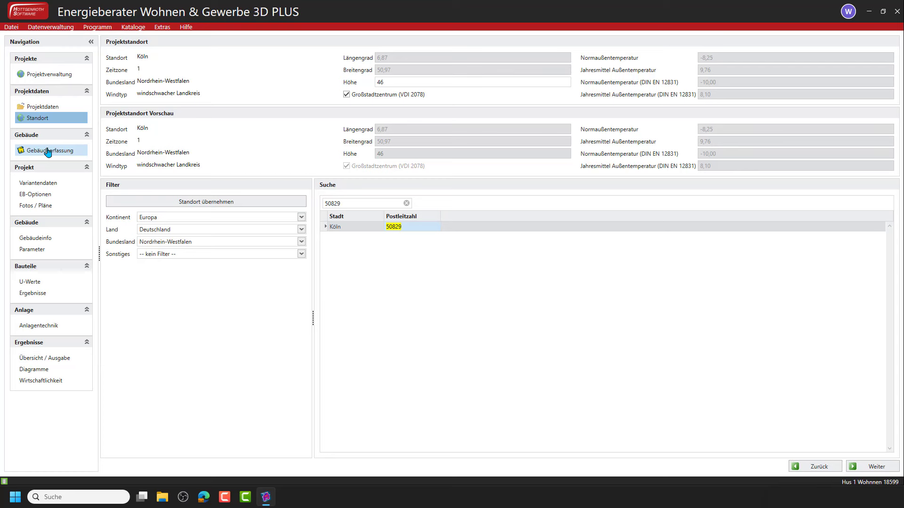
- Start the building capture assistant using the graphical capture method
click(65, 155)
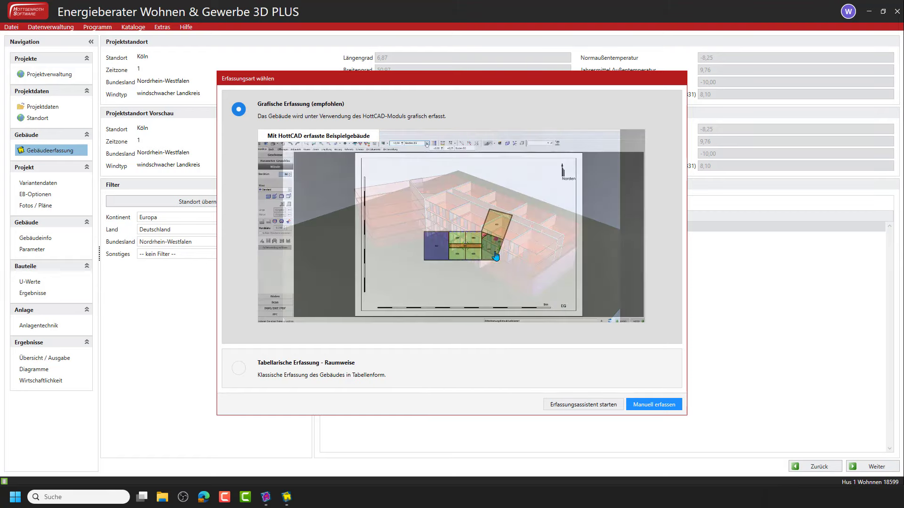
click(573, 409)
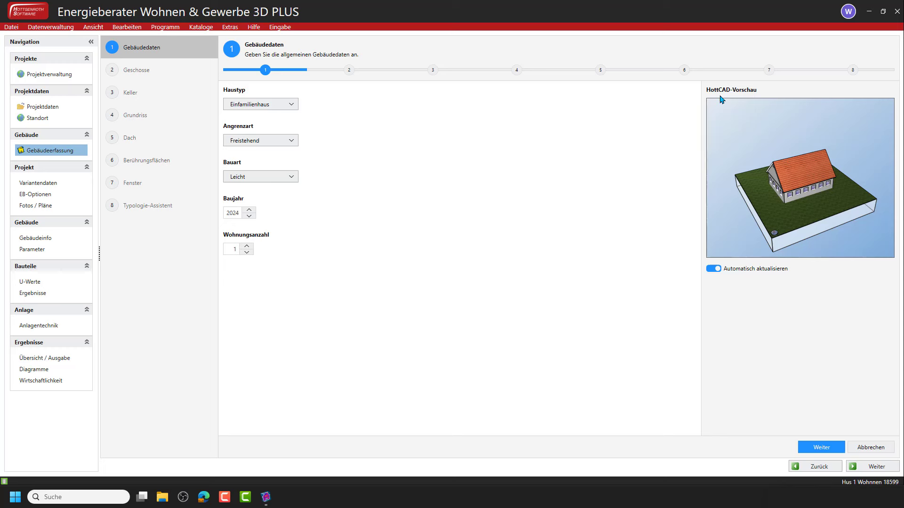
mouse_move(793, 216)
mouse_down()
mouse_move(800, 200)
mouse_move(824, 197)
mouse_move(799, 215)
mouse_up()
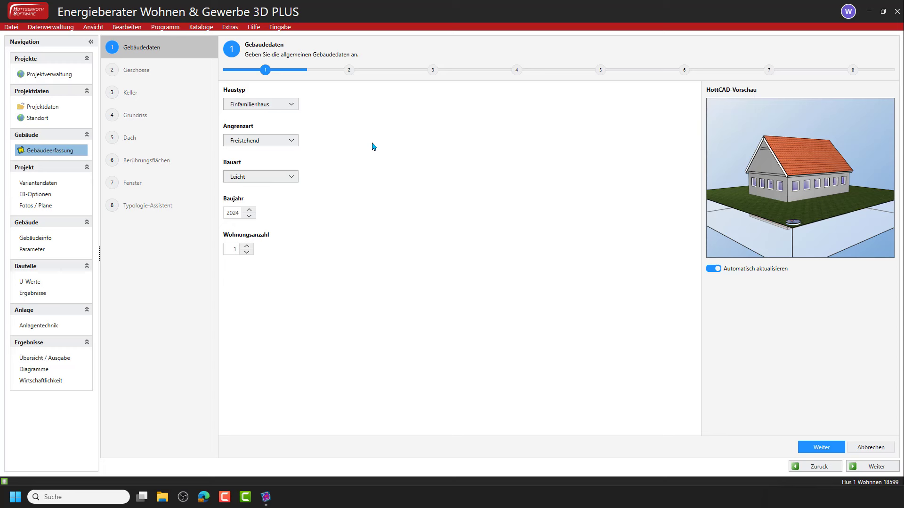
- Choose Einfamilienhaus as house type, Freistehend as adjacency and Leicht as construction type
click(294, 108)
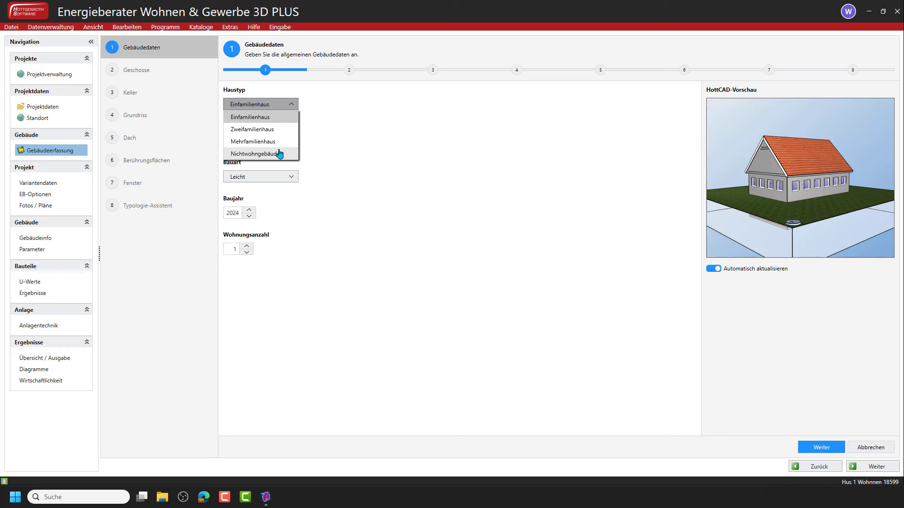
click(292, 121)
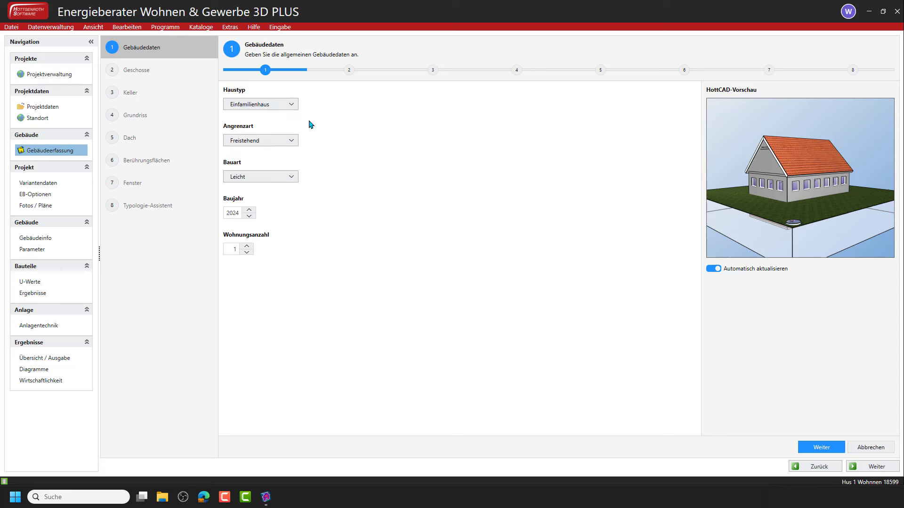
click(293, 146)
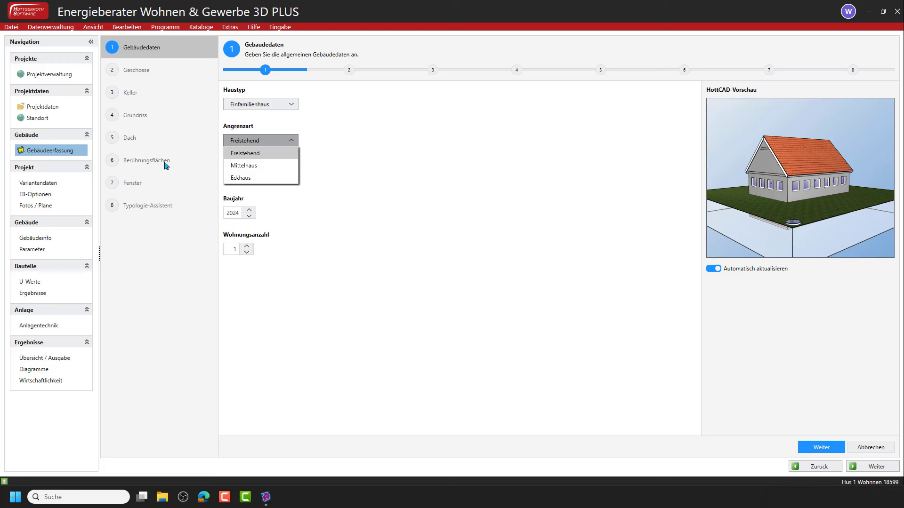
click(260, 151)
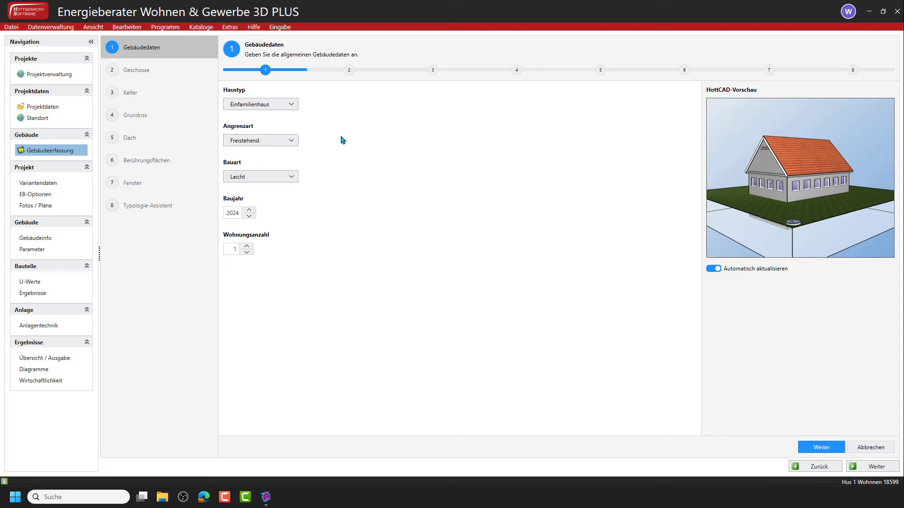
click(289, 179)
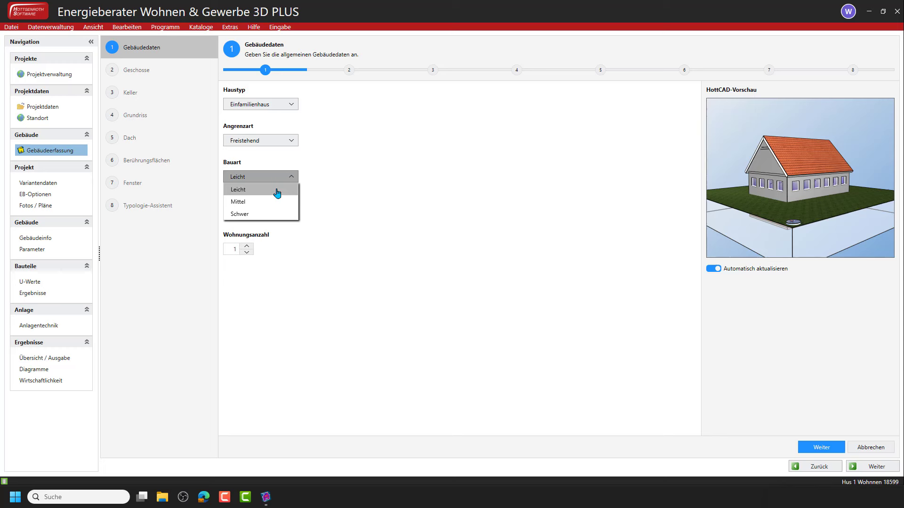
click(277, 193)
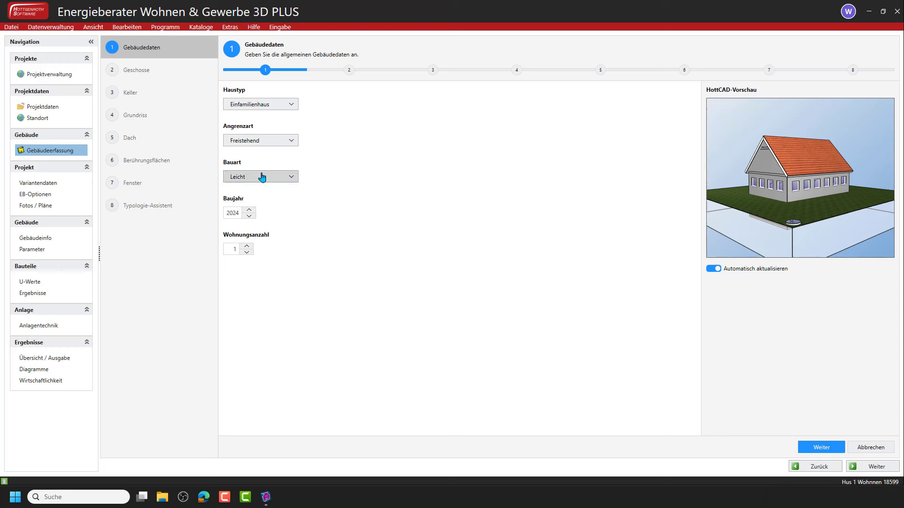
- Edit the building's construction year and continue to the storeys page of the assistant
click(249, 216)
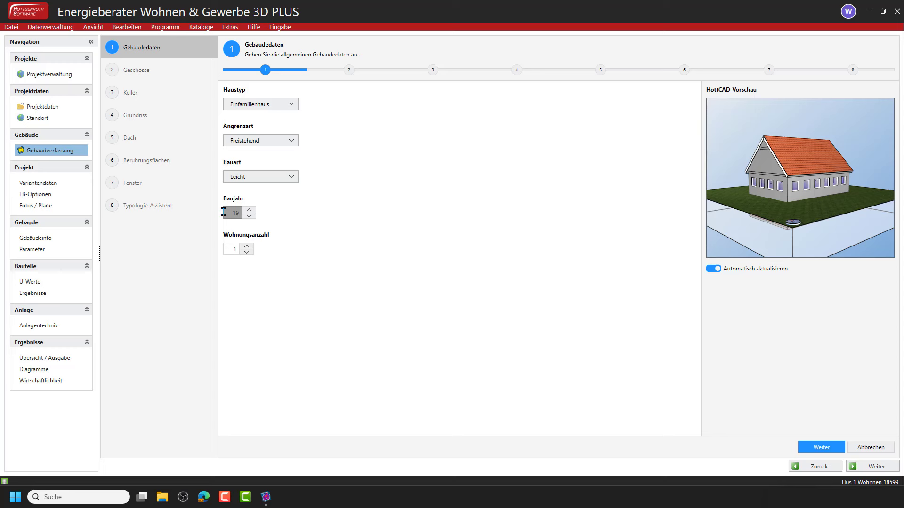
click(322, 234)
click(814, 451)
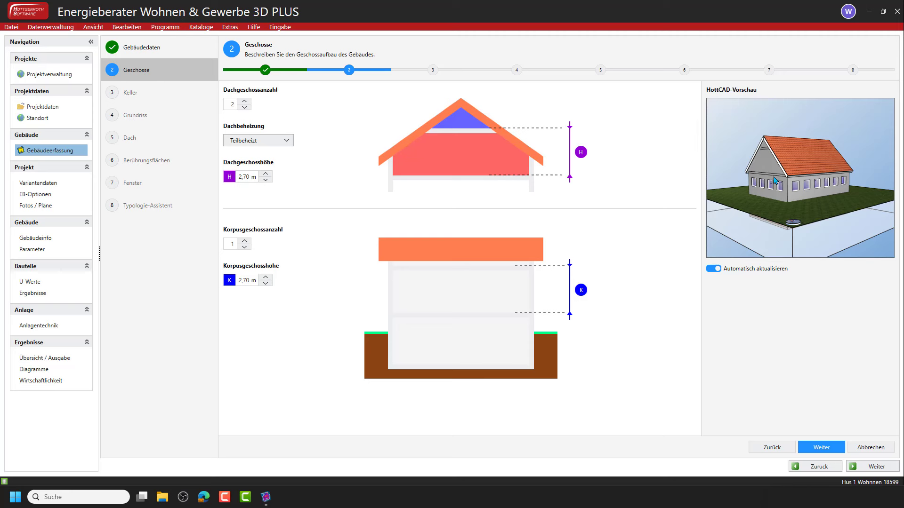
- Examine the gable walls of the two attic storeys in the 3D preview by selecting each one
drag(776, 180, 808, 178)
scroll(806, 176, up, 2)
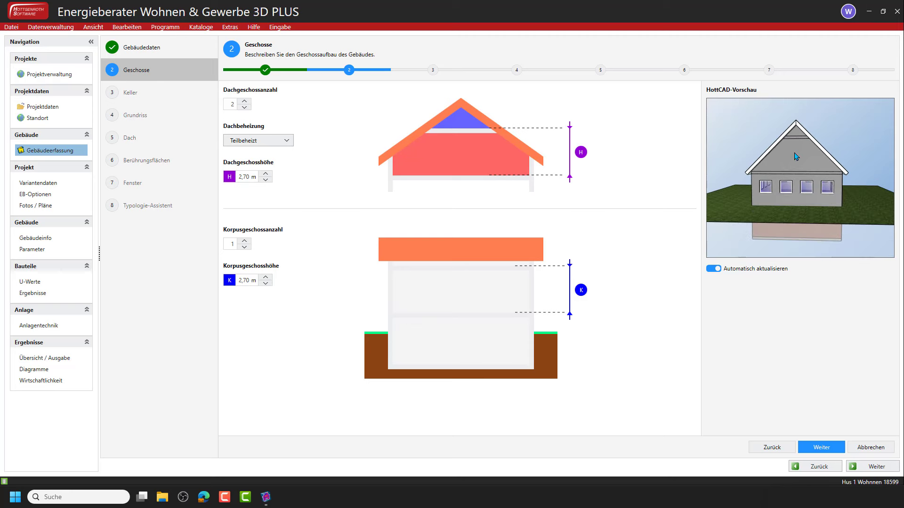
click(795, 157)
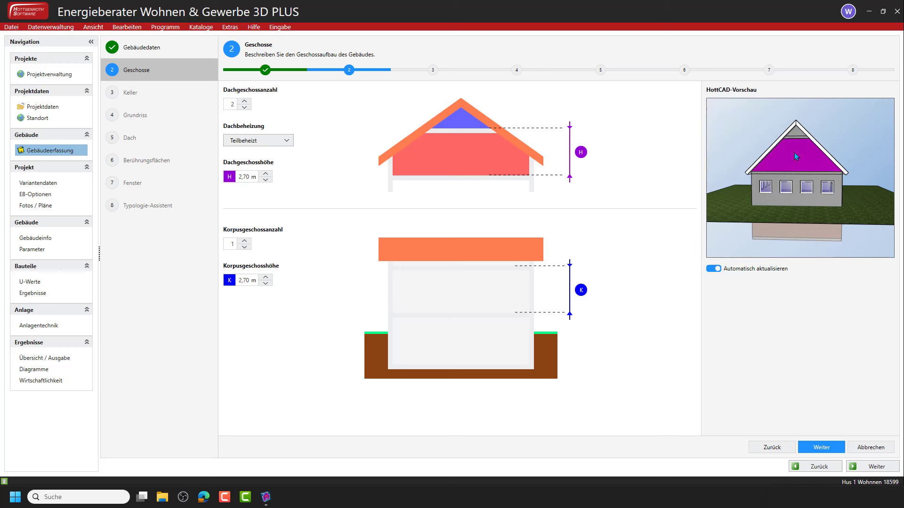
click(797, 133)
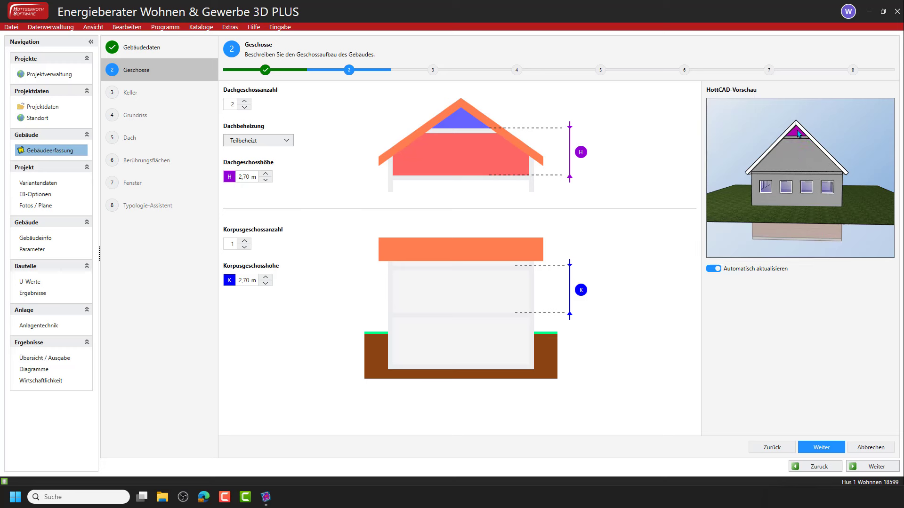
- Try the roof heating option Vollständig beheizt and return it to Teilbeheizt
click(280, 147)
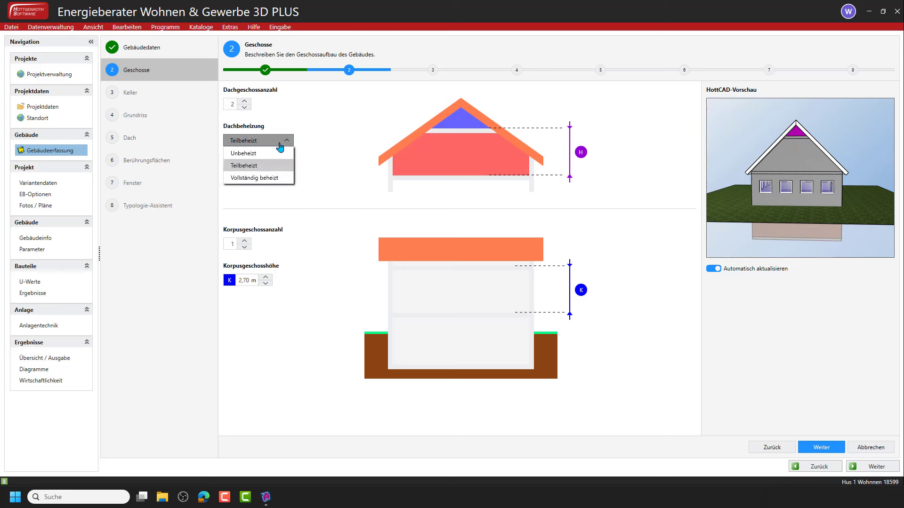
click(254, 178)
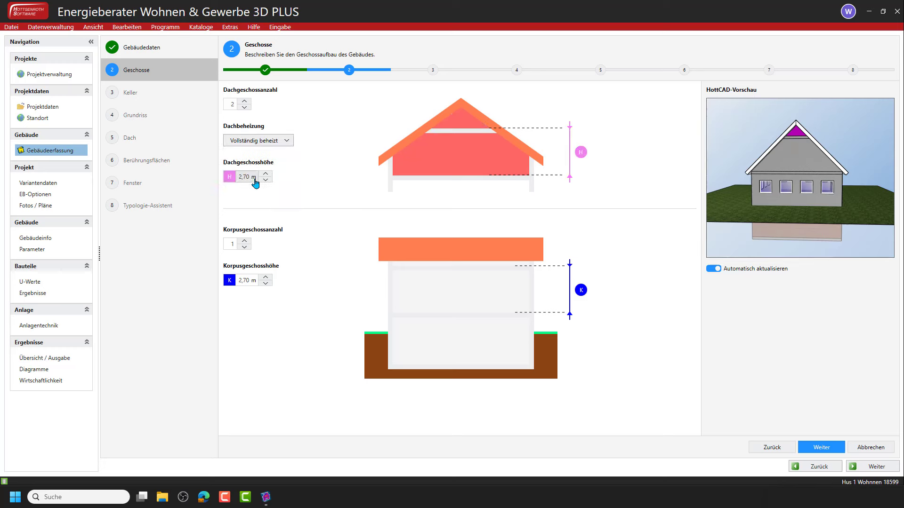
click(293, 143)
click(260, 165)
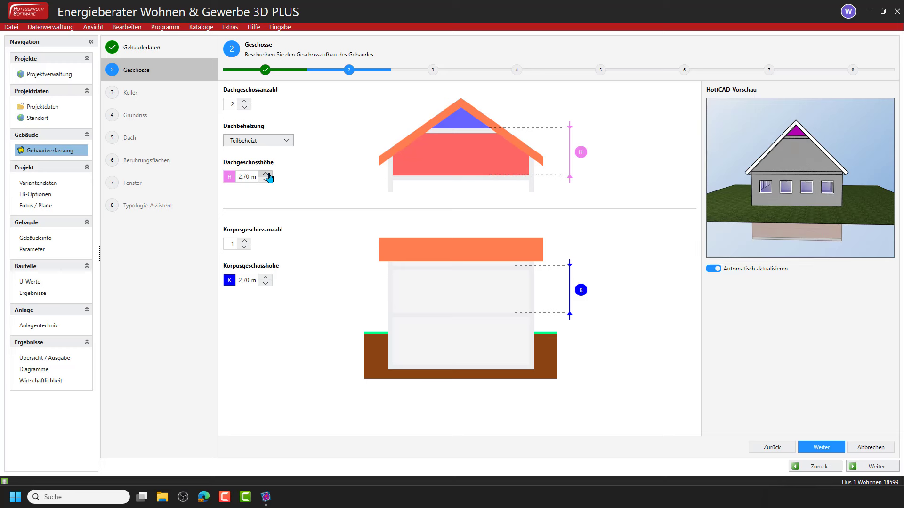
- Set the number of main-body storeys to 3 and inspect the building's gable side in the preview
click(244, 242)
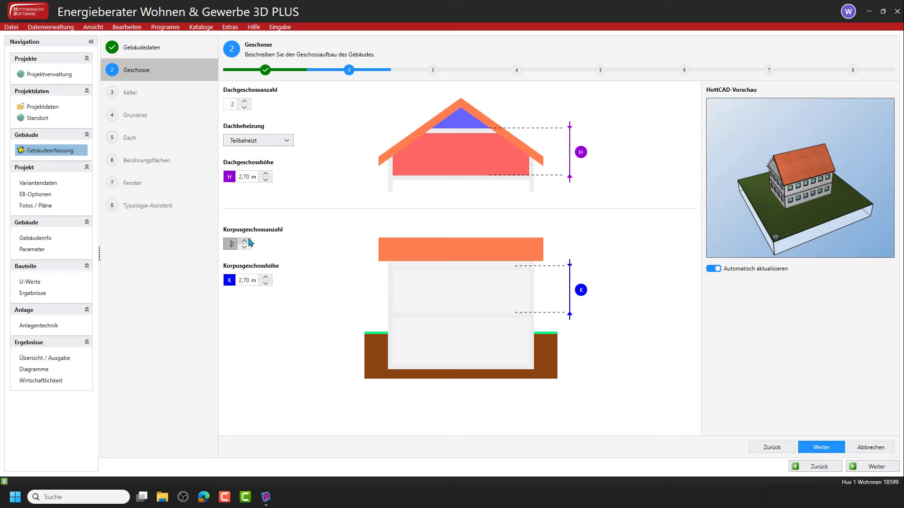
click(245, 241)
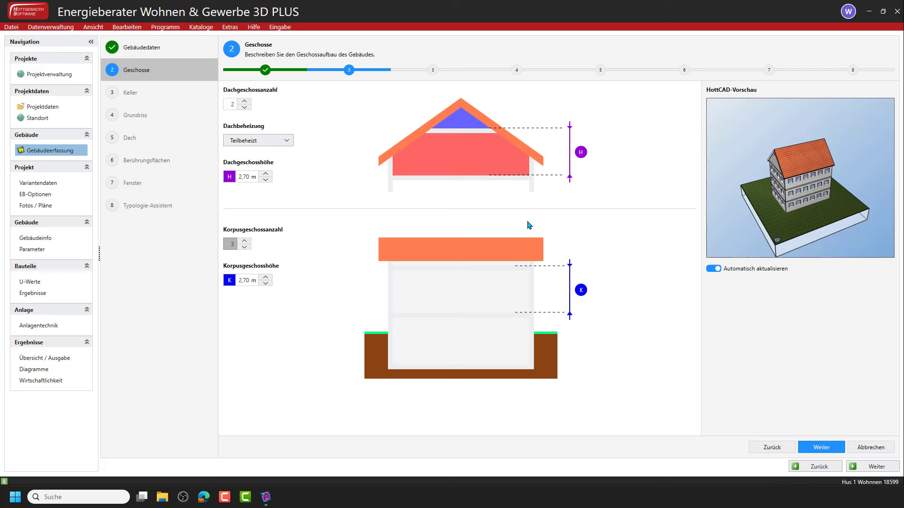
drag(750, 207, 790, 198)
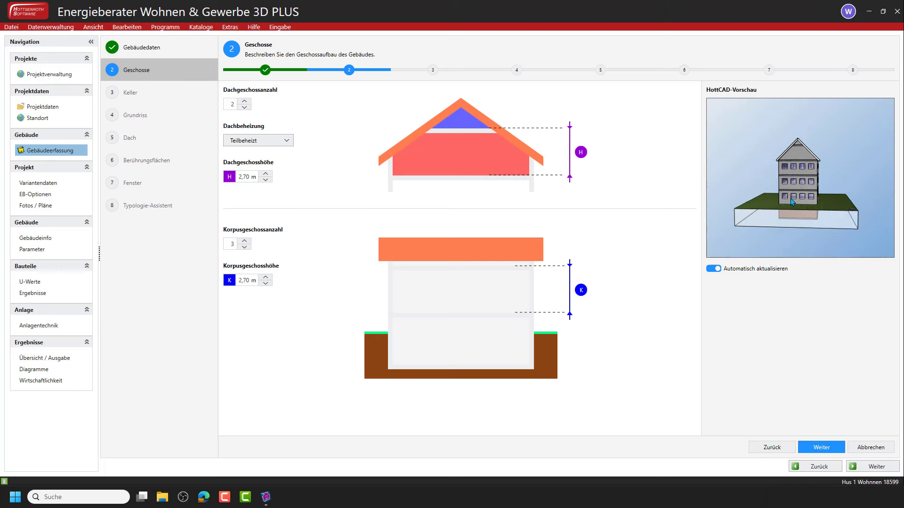
- Set the number of main-body storeys to 1 and continue to the cellar page of the assistant
click(245, 248)
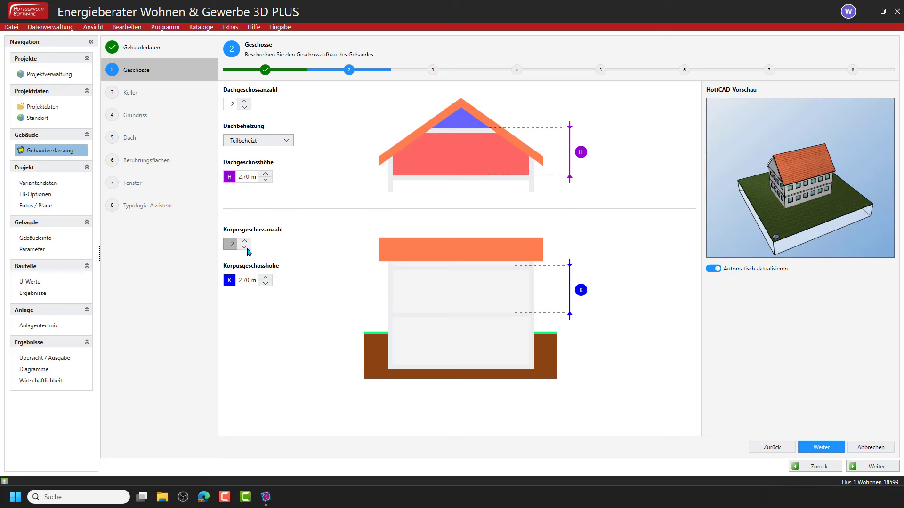
click(247, 250)
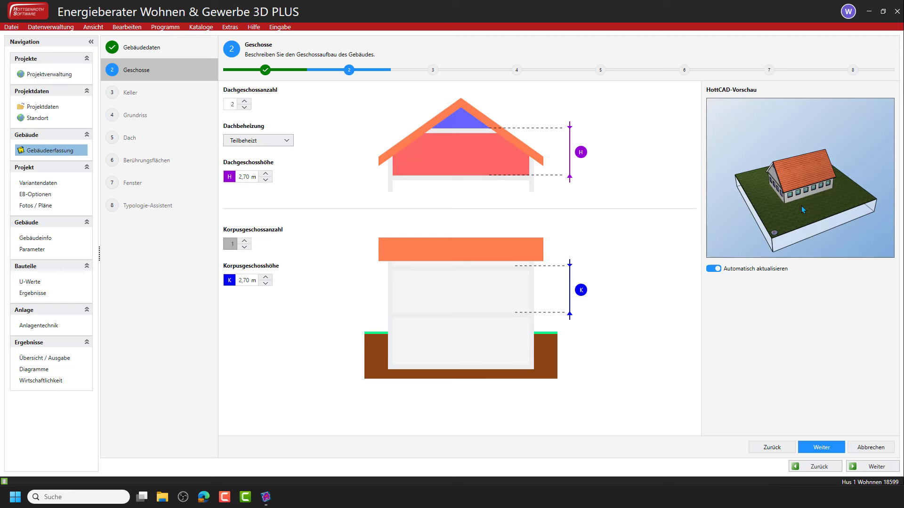
click(821, 448)
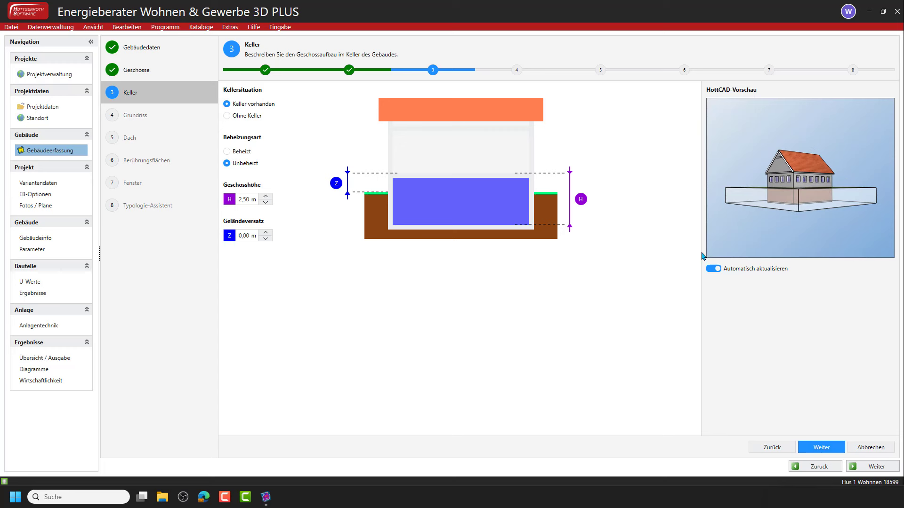
- Try the cellar situation Ohne Keller, view the building in the preview, and return to Keller vorhanden
click(242, 122)
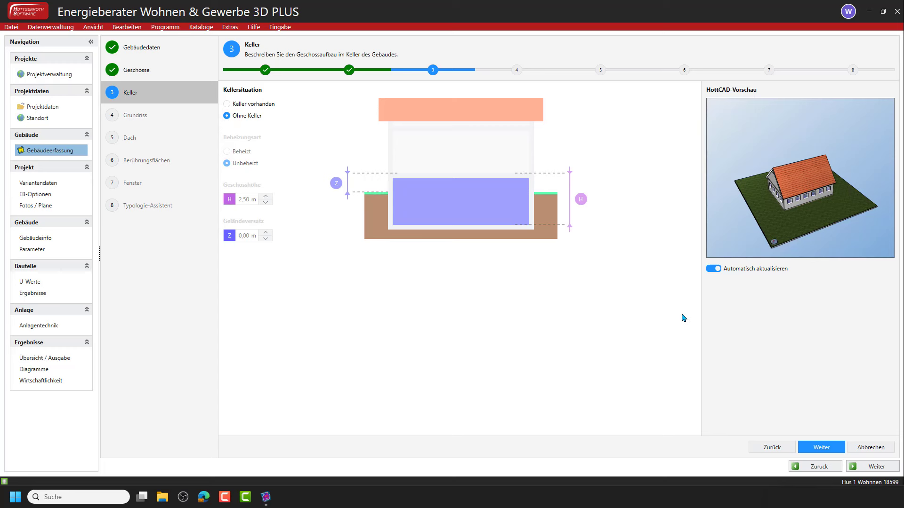
drag(793, 225, 809, 206)
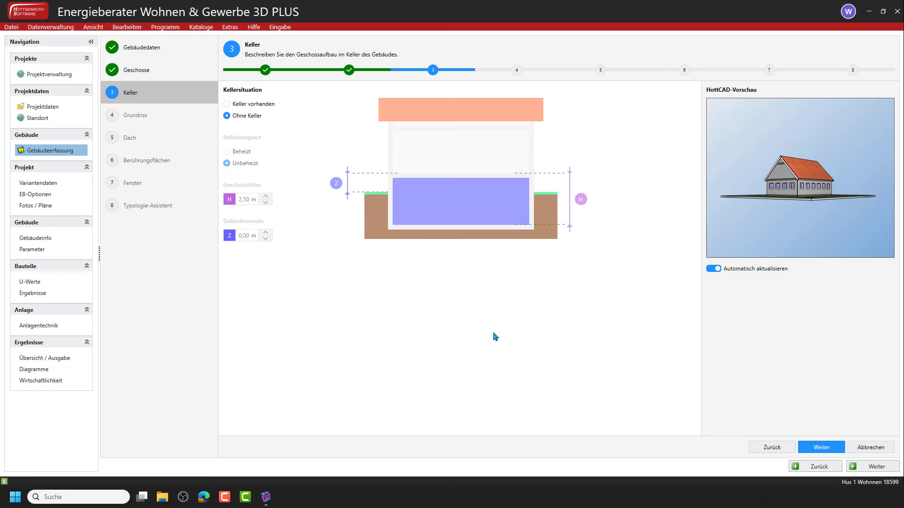
click(246, 108)
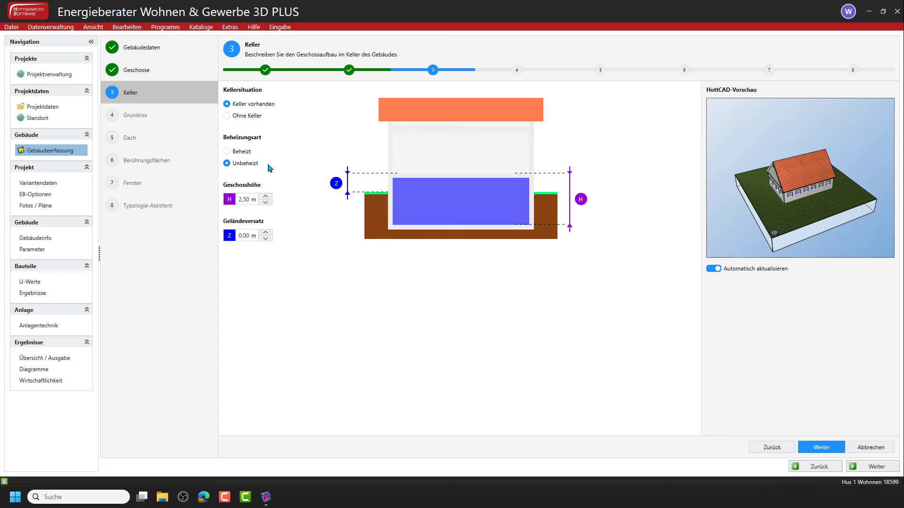
- Try the cellar heating type Beheizt, return it to Unbeheizt, and continue to the floor plan page
click(243, 156)
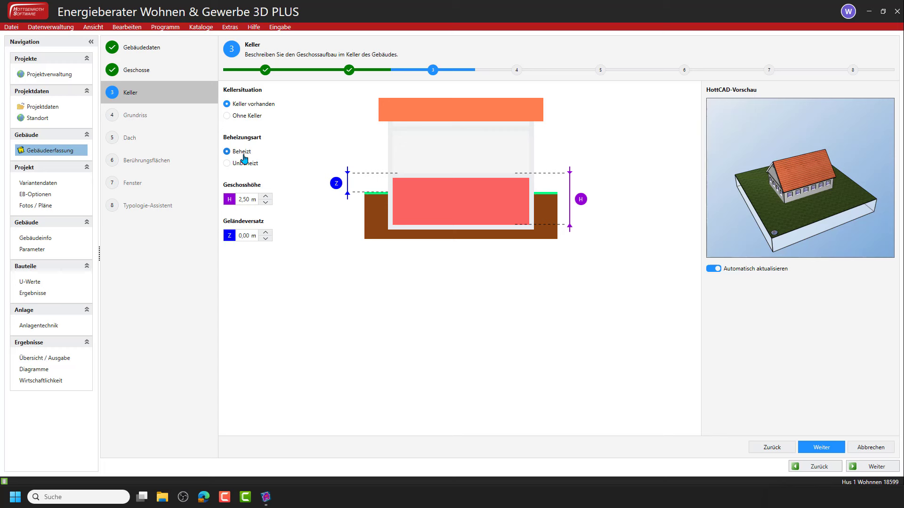
click(241, 168)
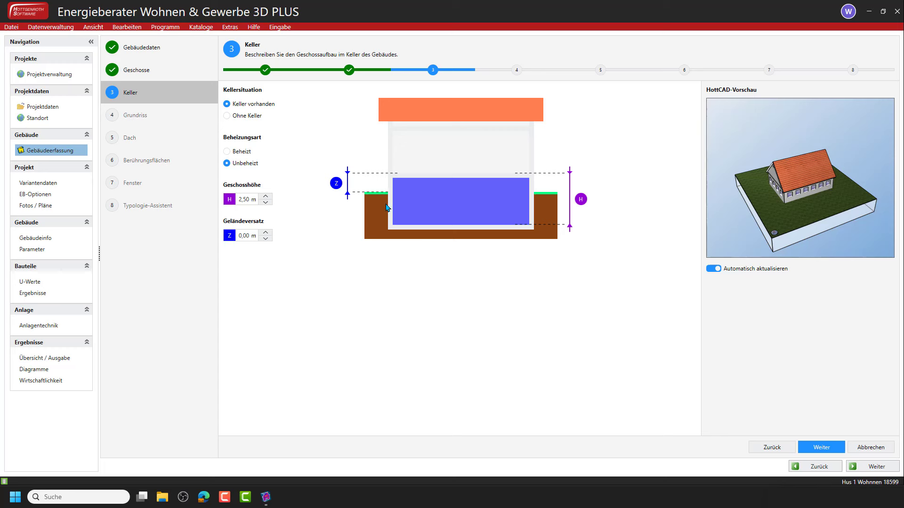
click(838, 451)
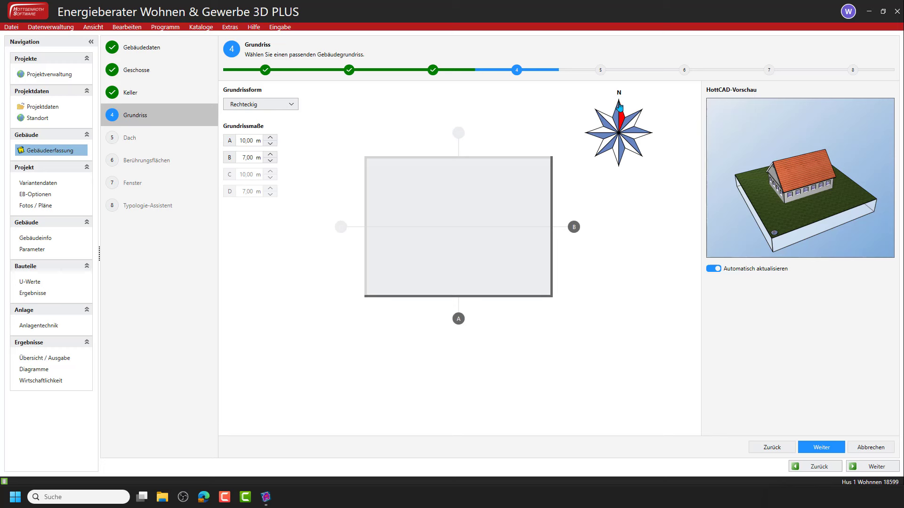
- Try rotating the compass so north points southeast of the floor plan, and turn it back to straight up
drag(630, 128, 622, 154)
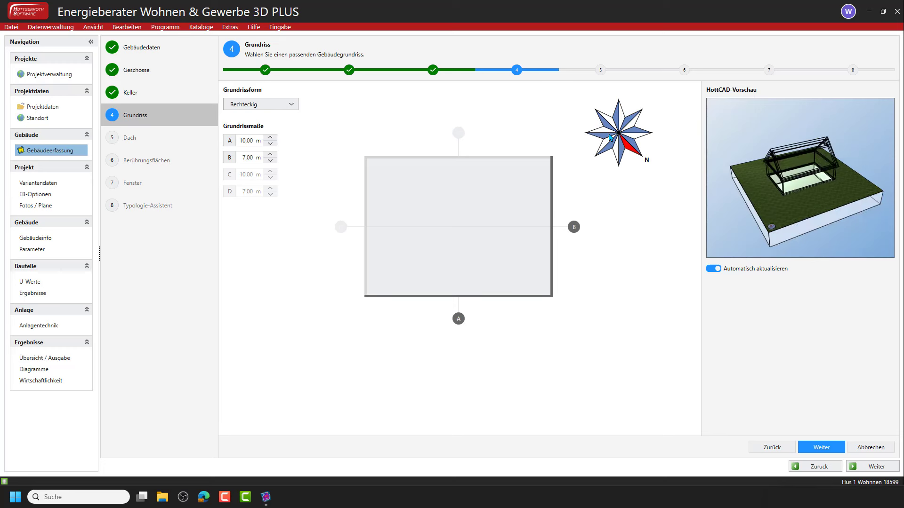
drag(610, 138, 622, 119)
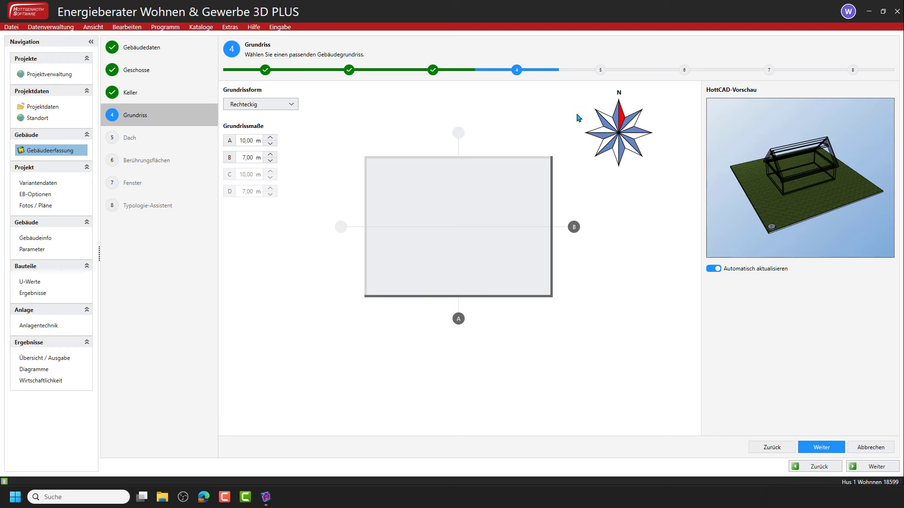
- Try the floor plan shapes L-Form and T-Form, return to Rechteckig, and continue to the roof page
click(292, 104)
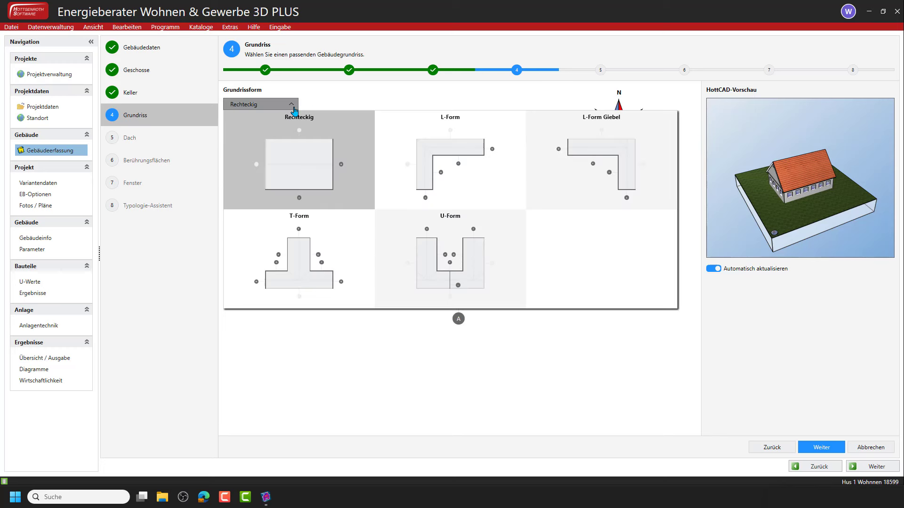
click(436, 150)
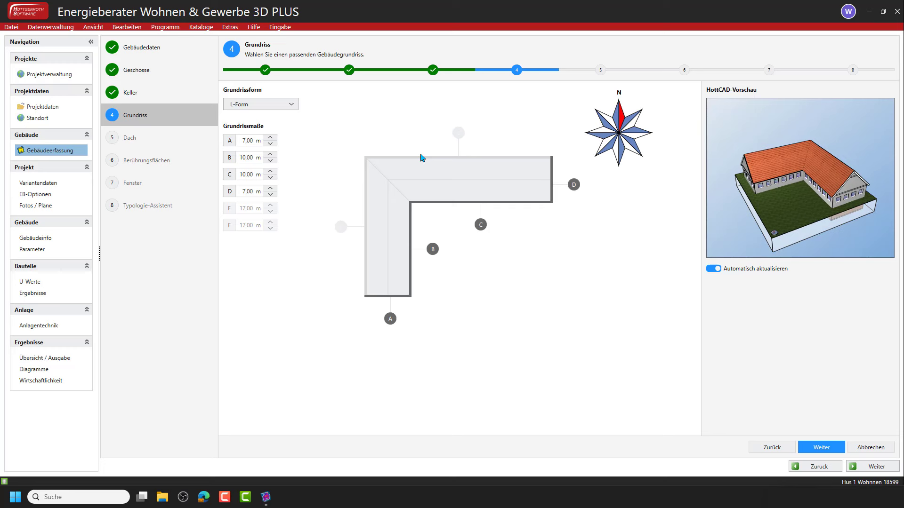
click(292, 106)
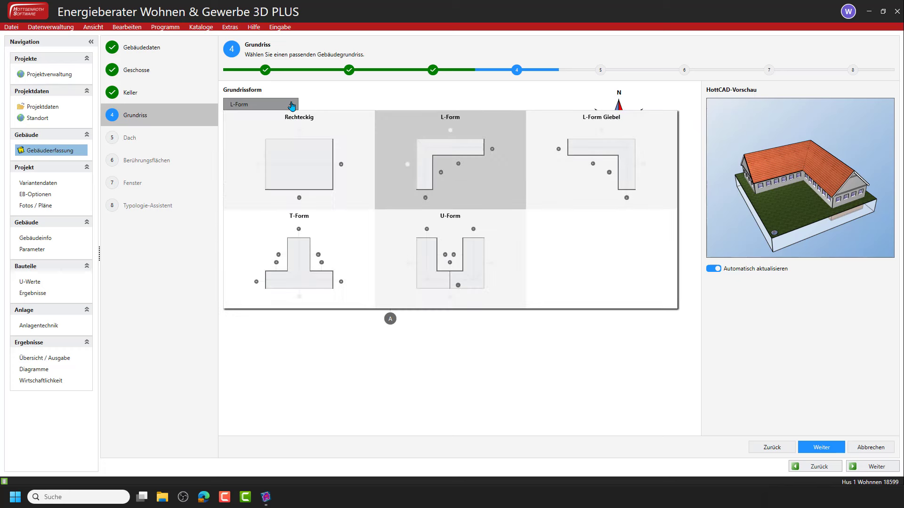
click(294, 243)
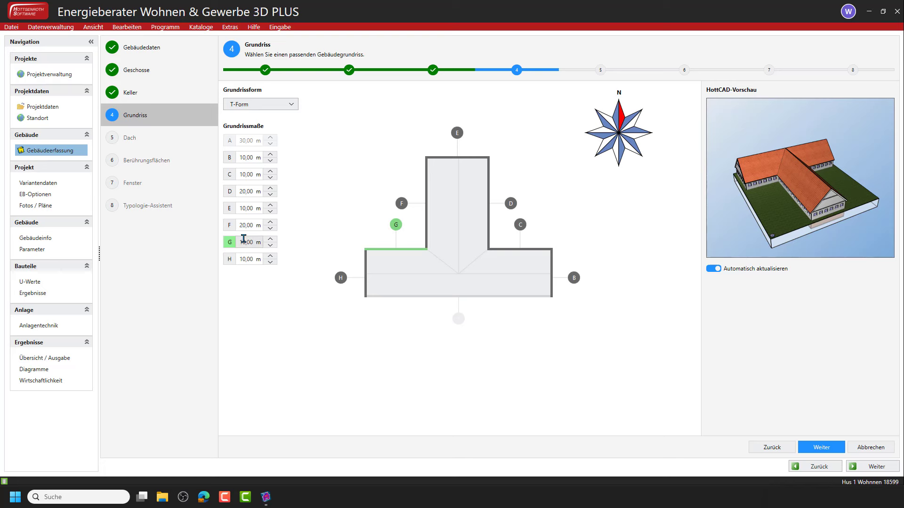
click(289, 105)
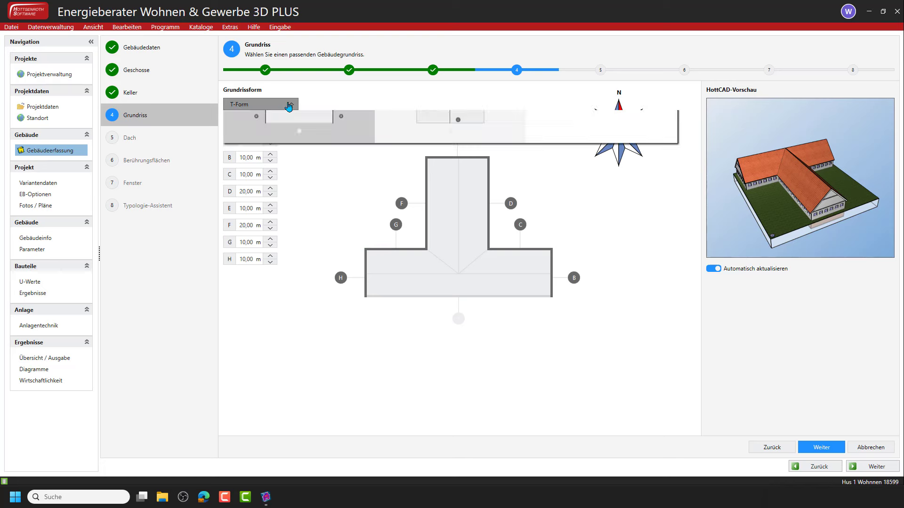
click(288, 157)
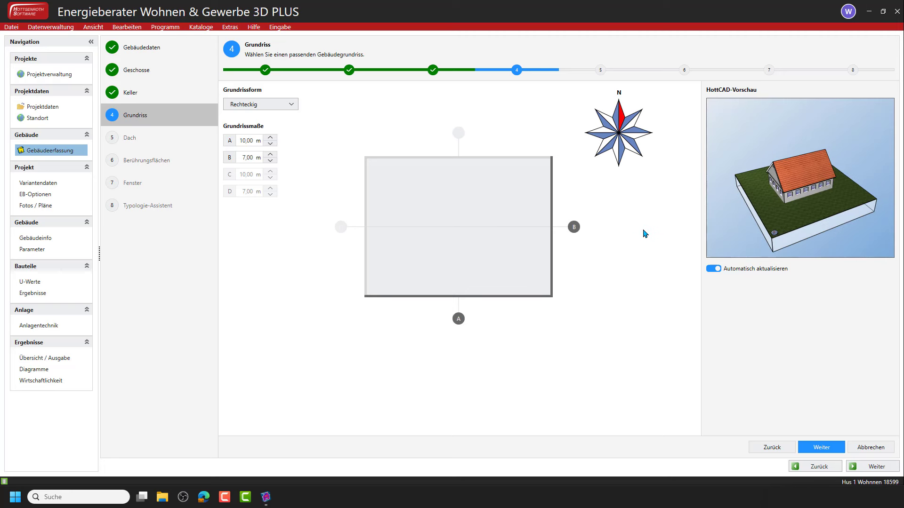
click(820, 450)
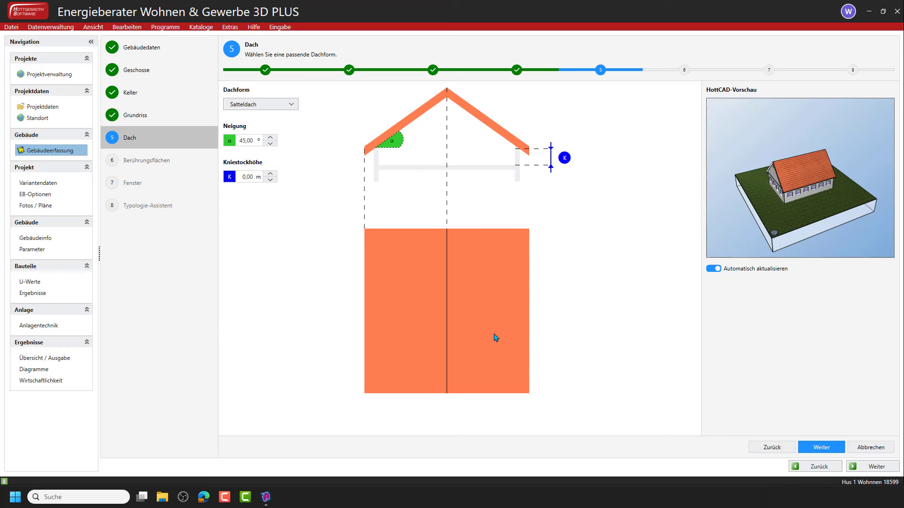
- Try the roof shapes Walmdach and Krüppelwalmdach, and return to Satteldach
click(291, 106)
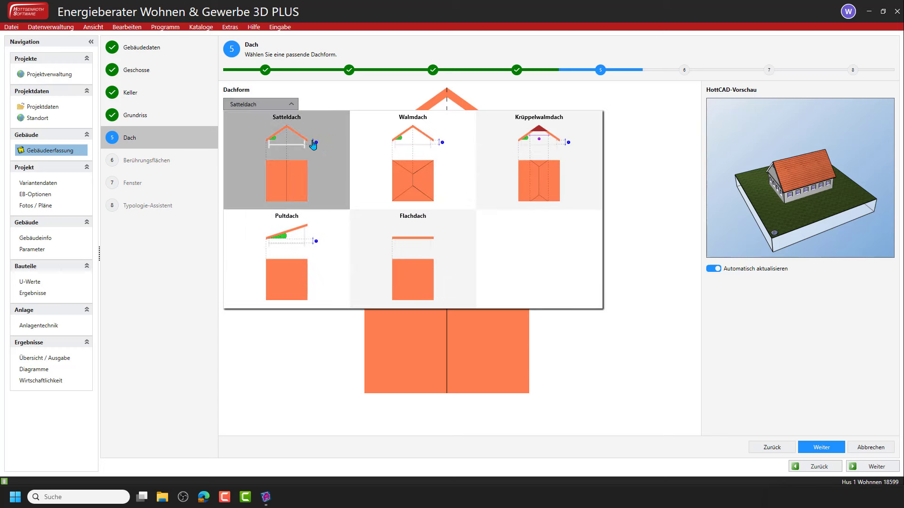
click(421, 161)
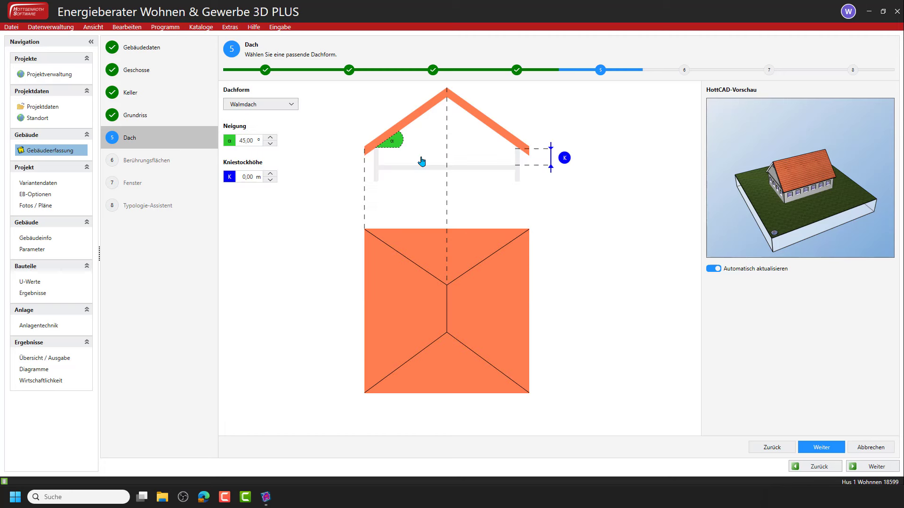
click(293, 108)
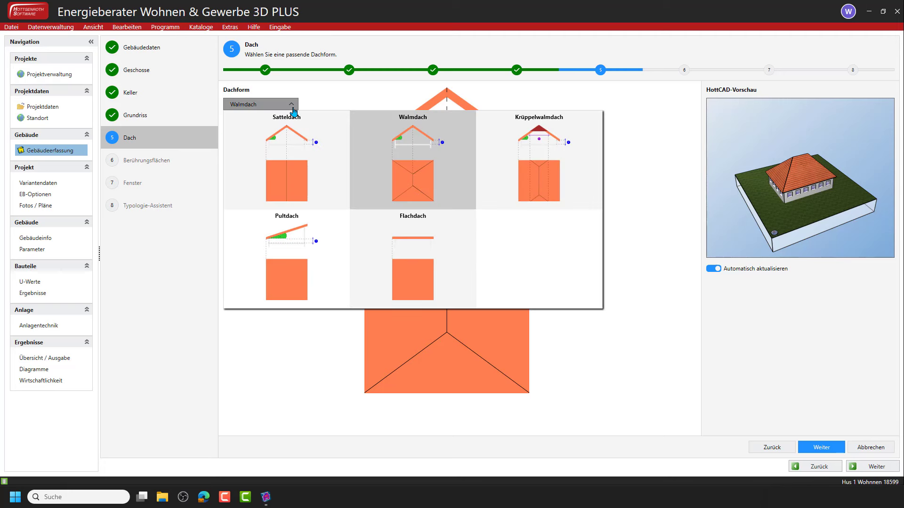
click(537, 161)
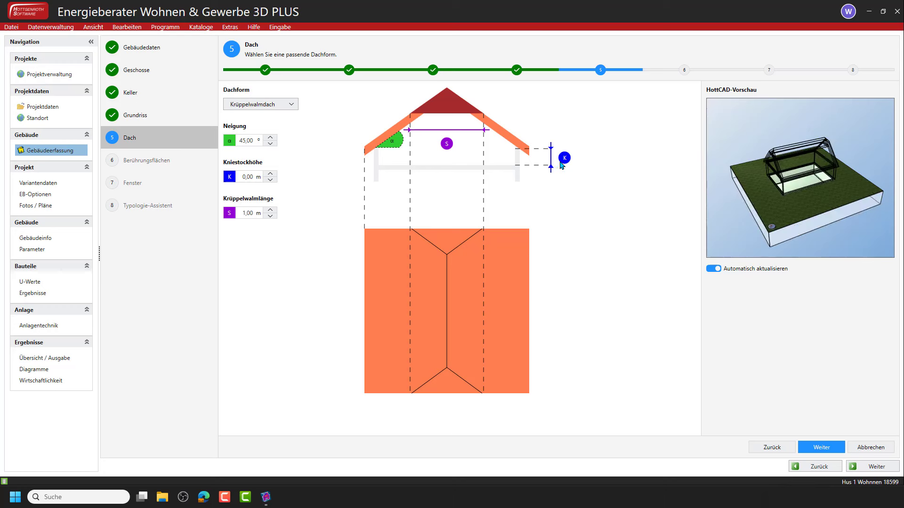
click(292, 107)
click(295, 154)
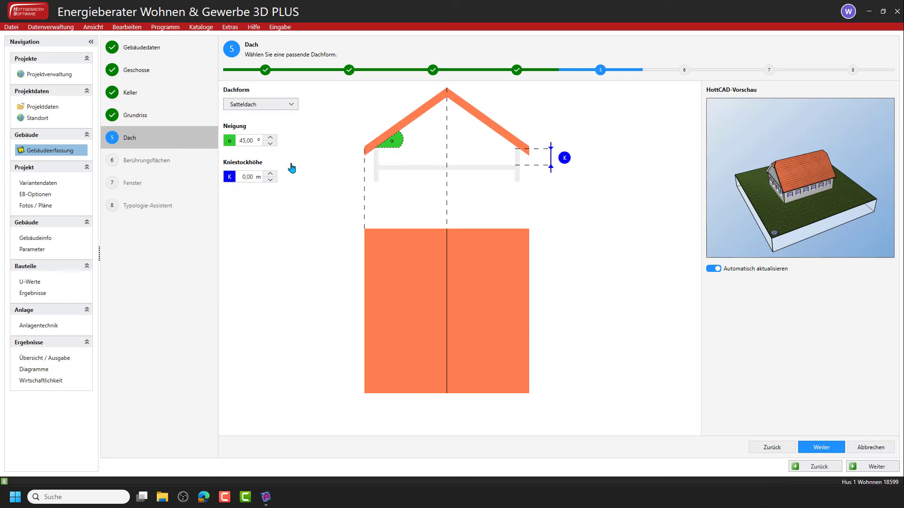
- Raise the gable roof's slope to 61°
click(270, 141)
click(271, 141)
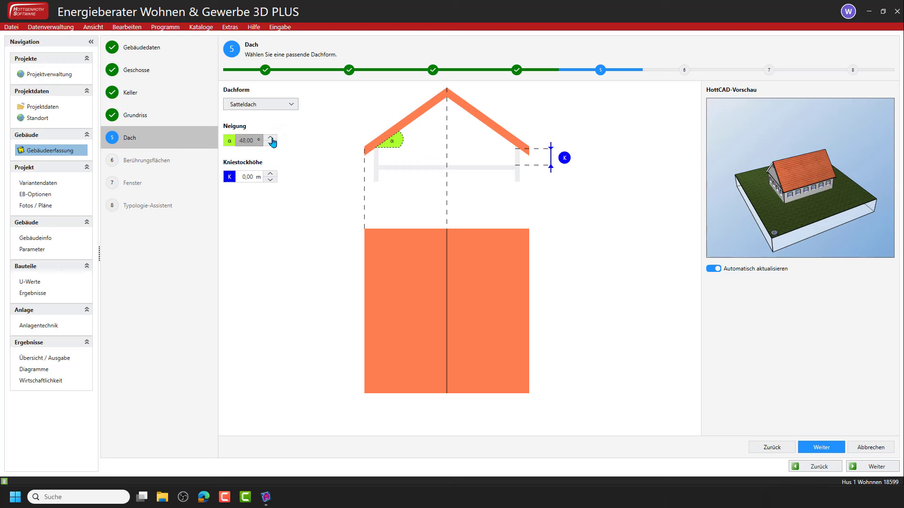
click(271, 140)
click(271, 140)
click(271, 140)
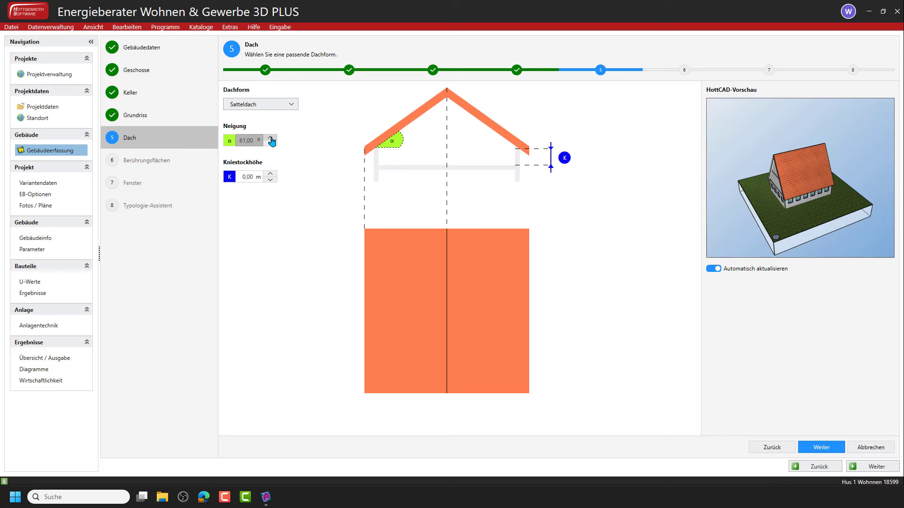
- Set the knee wall height to 0.60 m and inspect the building's gable side in the preview
click(271, 174)
click(272, 173)
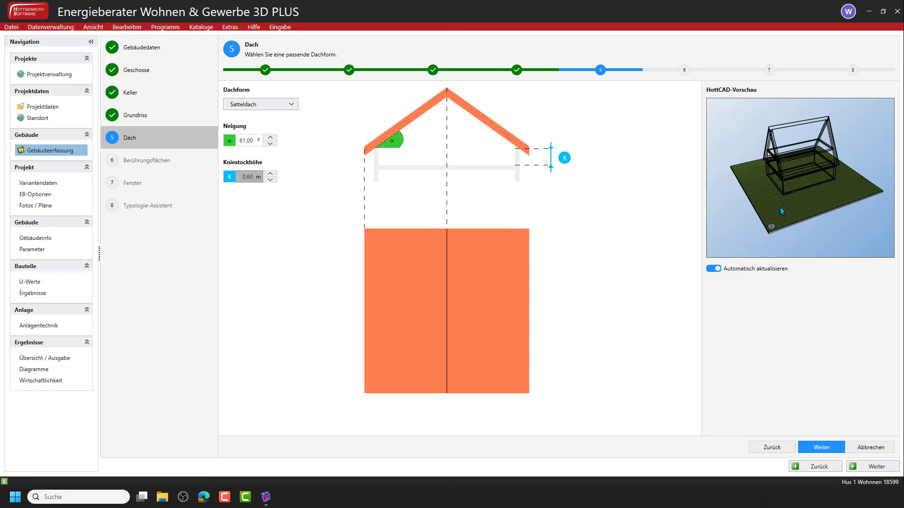
drag(789, 219, 804, 154)
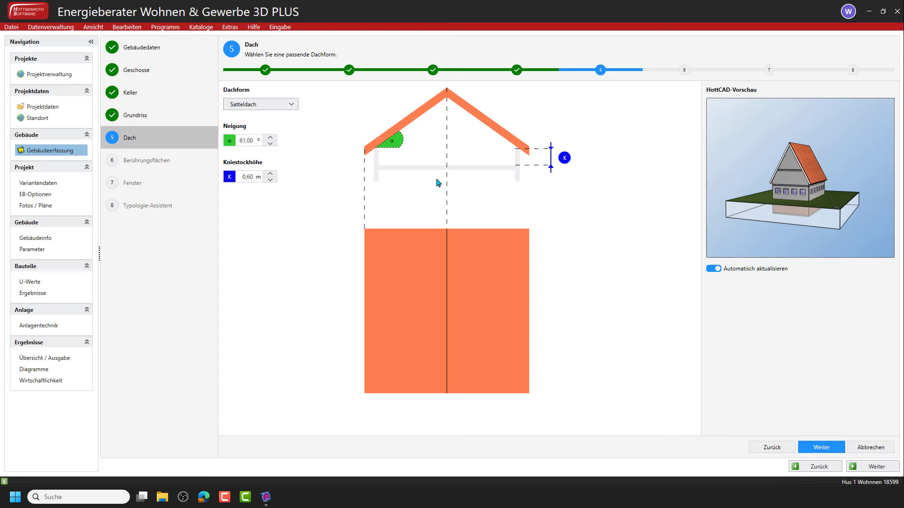
- Set the roof slope to 35° and continue to the contact surfaces page
mouse_move(254, 141)
mouse_down()
mouse_move(237, 142)
mouse_move(262, 146)
mouse_up()
click(270, 144)
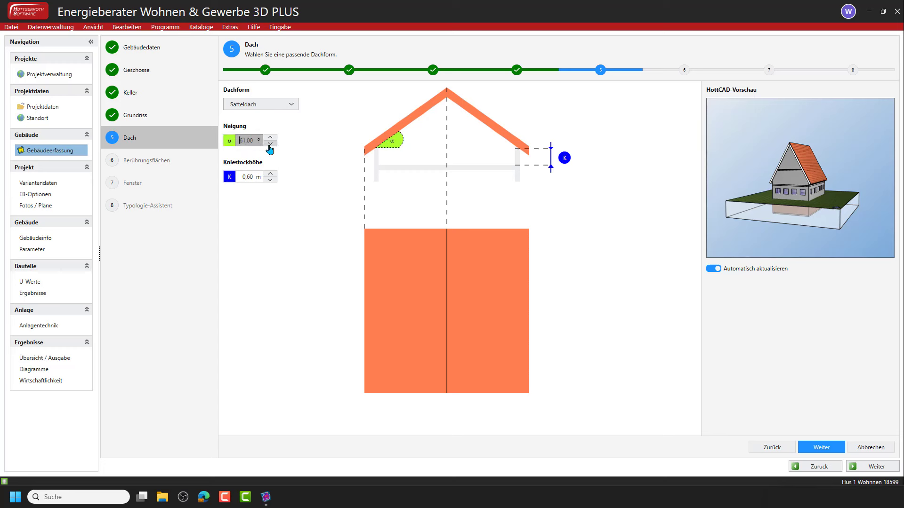
click(270, 144)
click(270, 144)
click(270, 143)
click(270, 143)
click(270, 144)
click(270, 144)
click(270, 144)
click(271, 144)
click(270, 143)
click(270, 143)
click(270, 143)
click(270, 144)
click(270, 143)
click(270, 144)
click(270, 143)
click(270, 143)
click(270, 144)
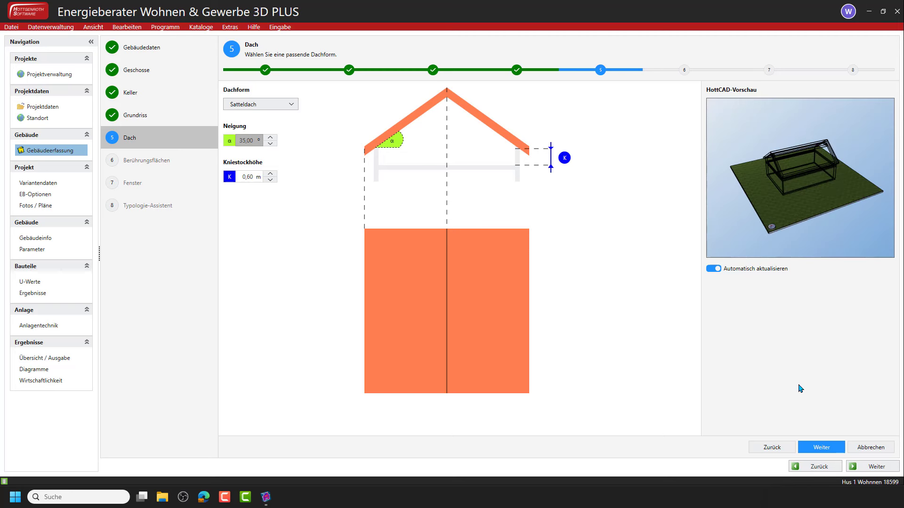
click(821, 448)
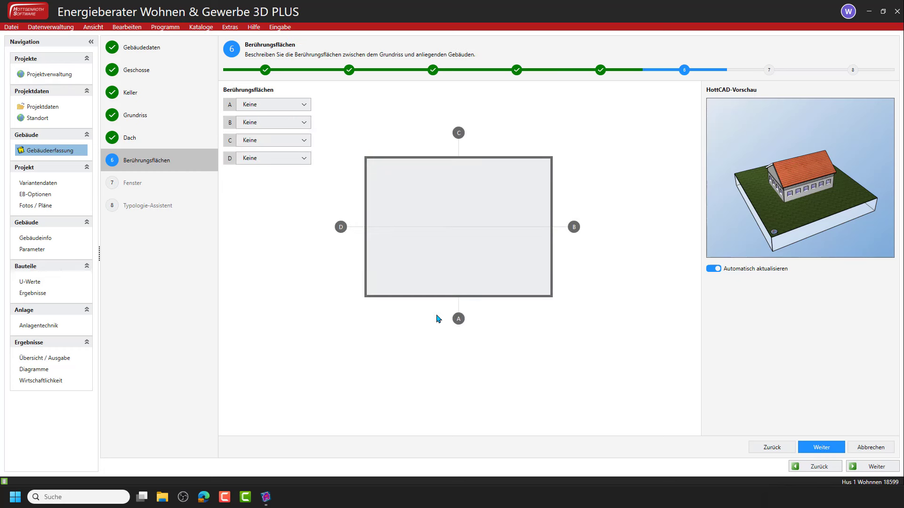
- Try a Beheizte Berührungsfläche on wall A and replace it with an Unbeheizte Berührungsfläche
drag(751, 216, 794, 195)
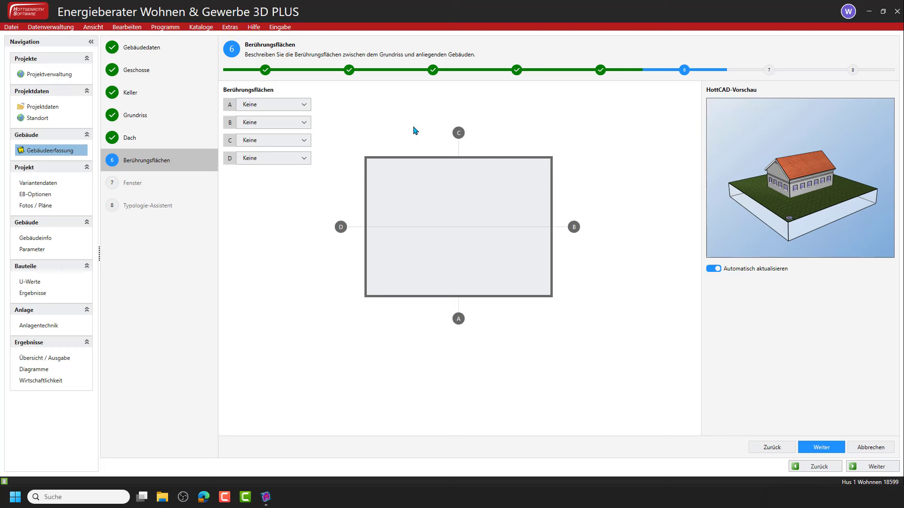
click(308, 110)
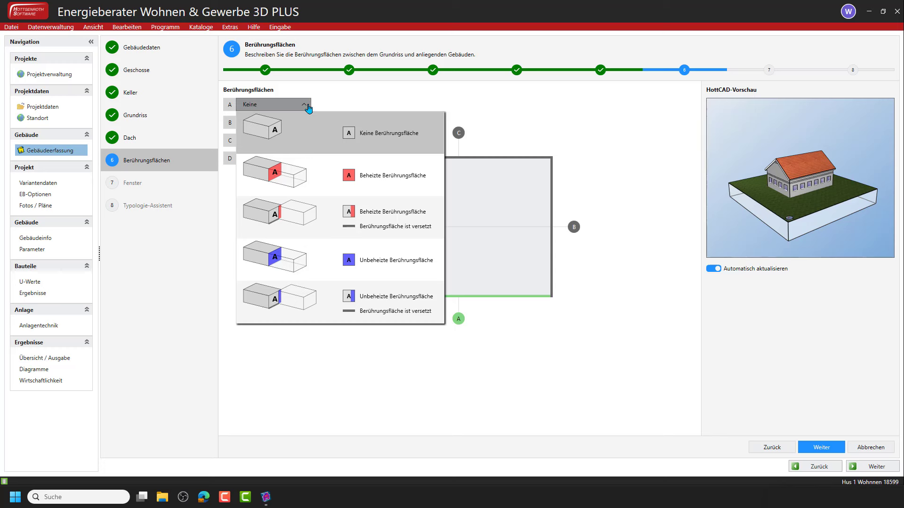
click(290, 165)
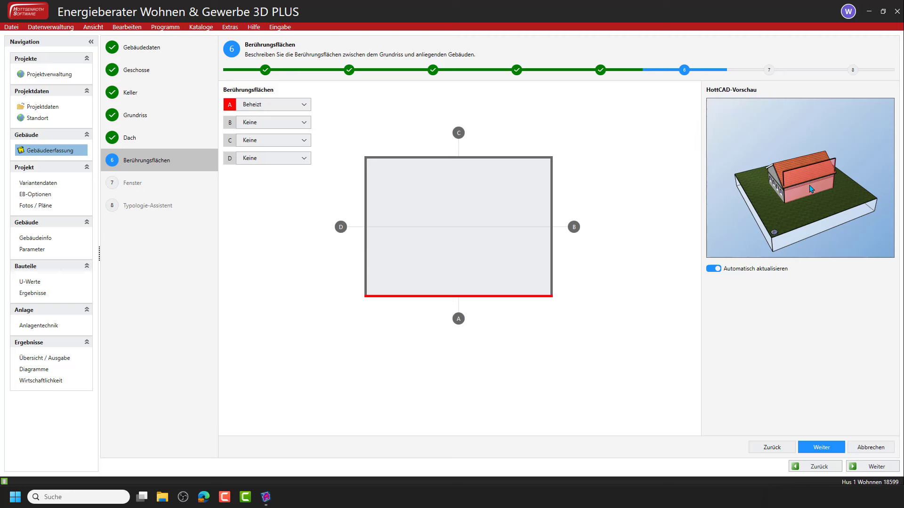
click(297, 111)
click(306, 259)
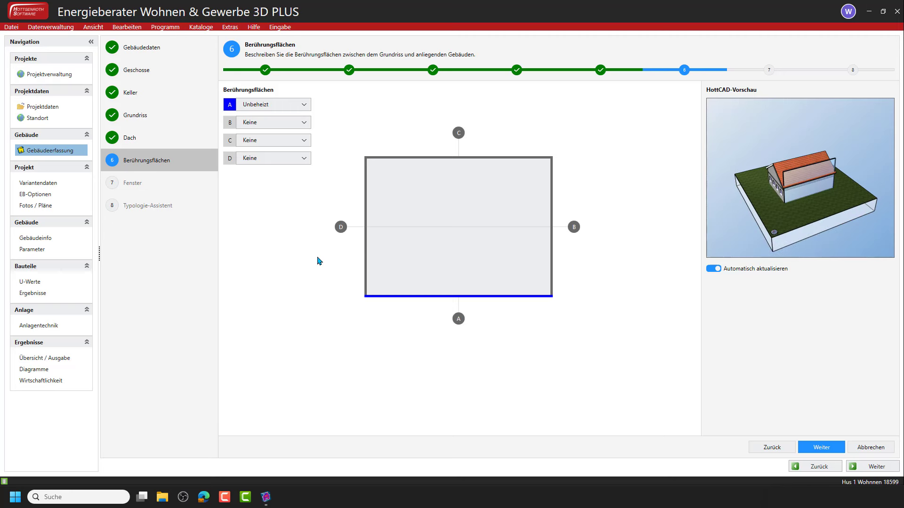
- Try a Beheizte Berührungsfläche on wall A and reset the wall to Keine Berührungsfläche
click(303, 105)
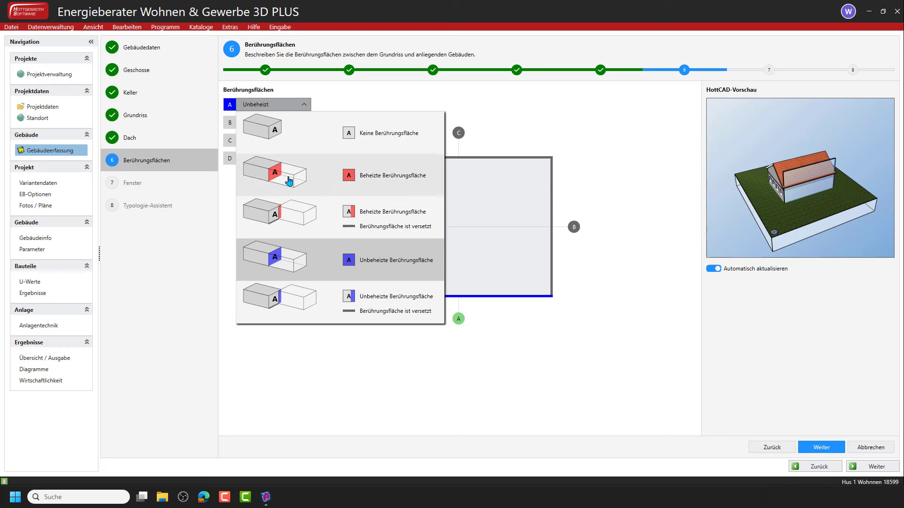
click(289, 181)
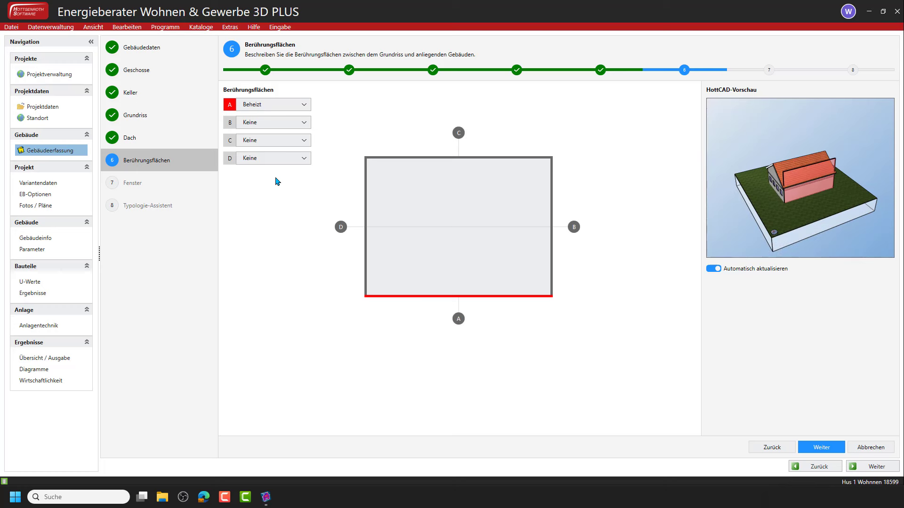
click(306, 108)
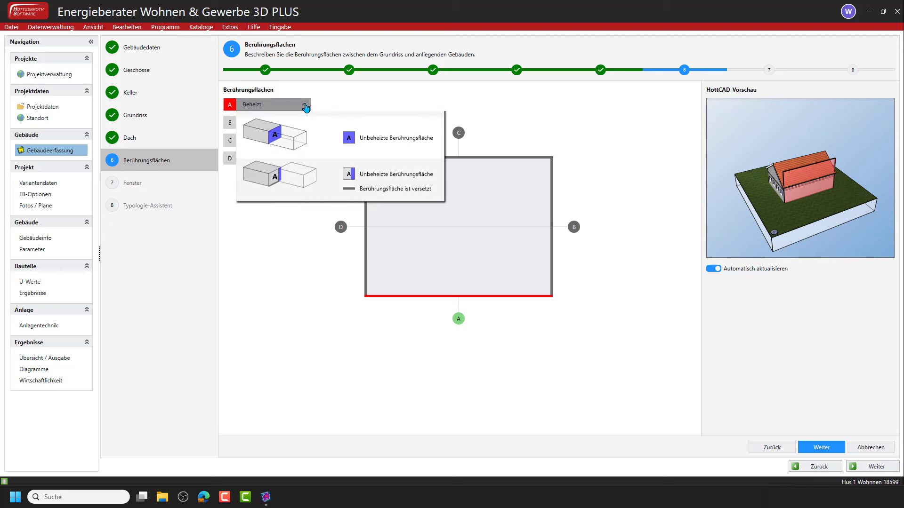
click(293, 126)
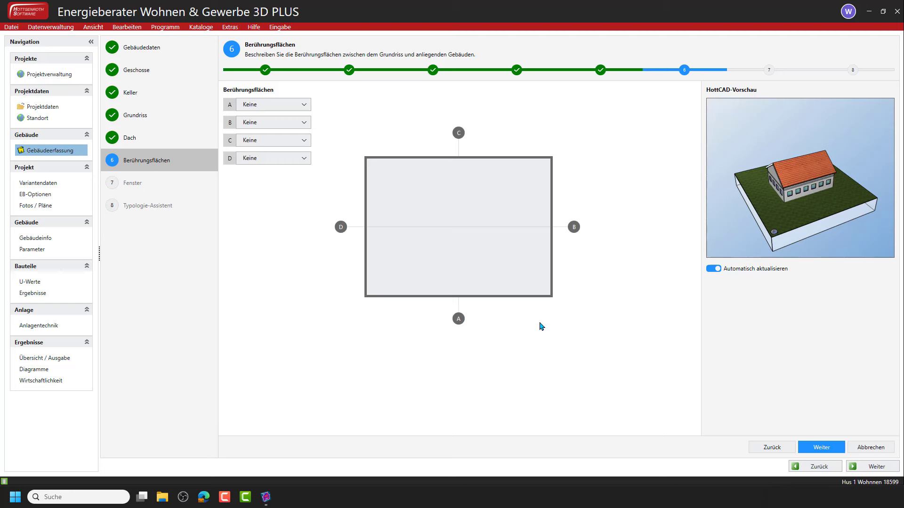
- Continue to the Fenster page and set the Verglasungsart to Doppel
drag(772, 215, 805, 193)
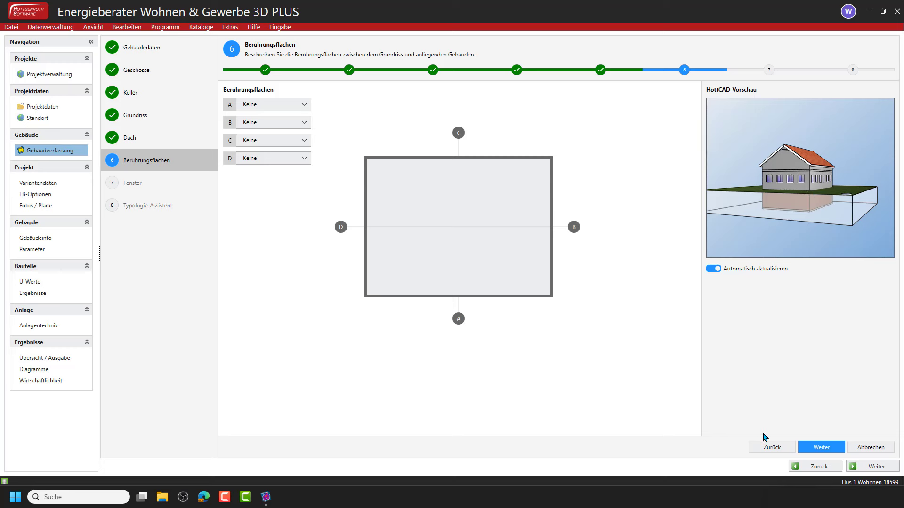
click(825, 451)
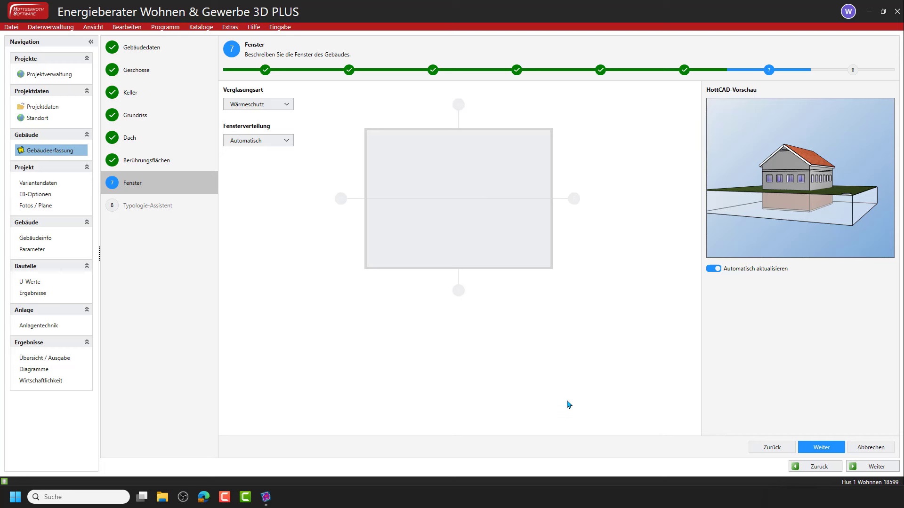
click(281, 111)
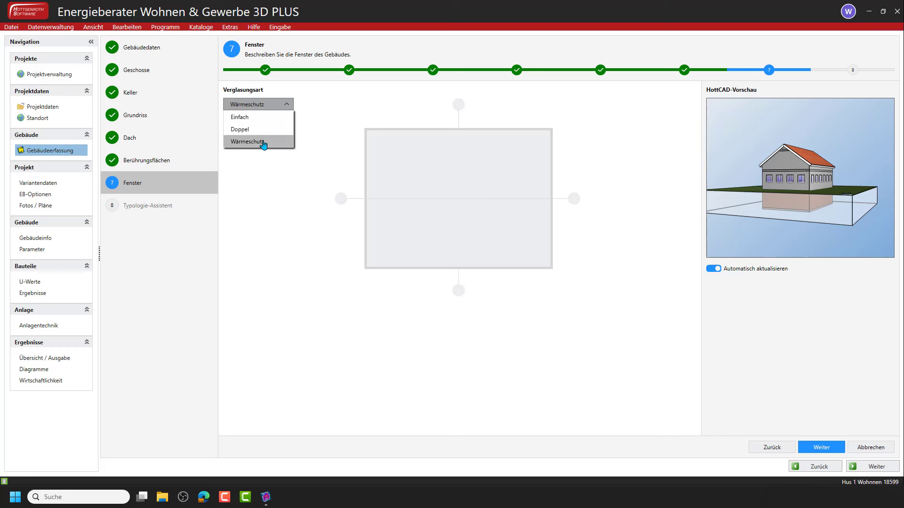
click(261, 133)
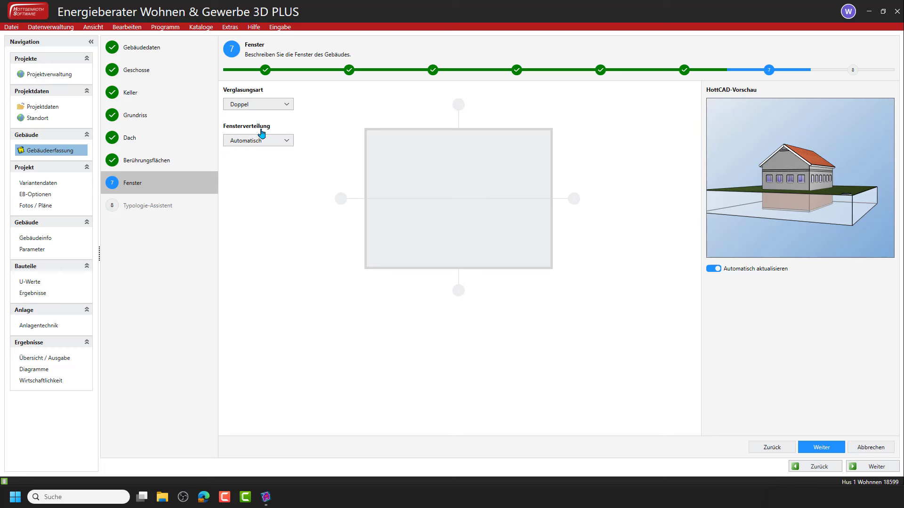
- Switch the Fensterverteilung to Fensterflächen and set wall A's window area to 12 m²
click(285, 144)
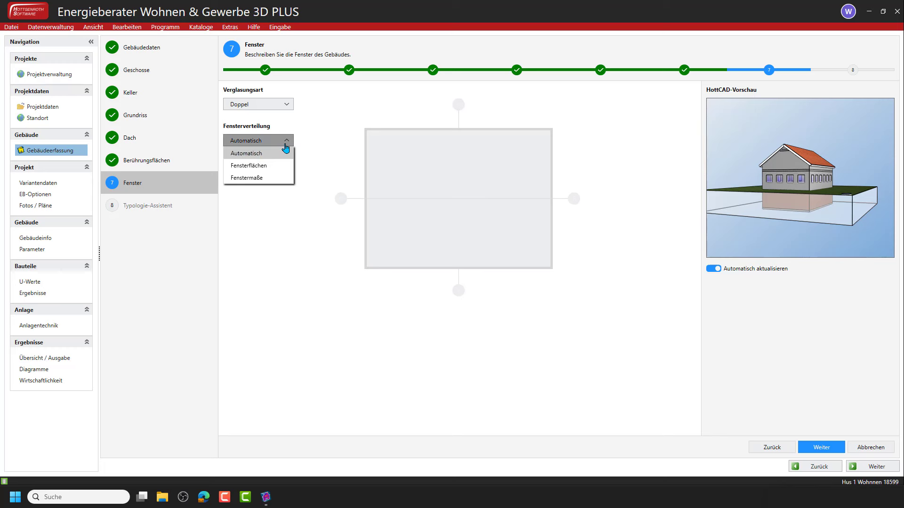
click(278, 173)
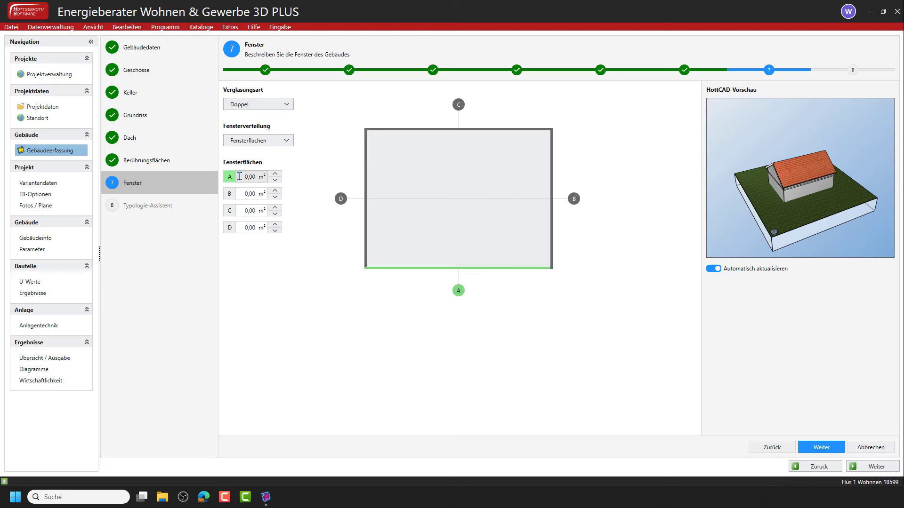
drag(245, 178, 262, 177)
text(12)
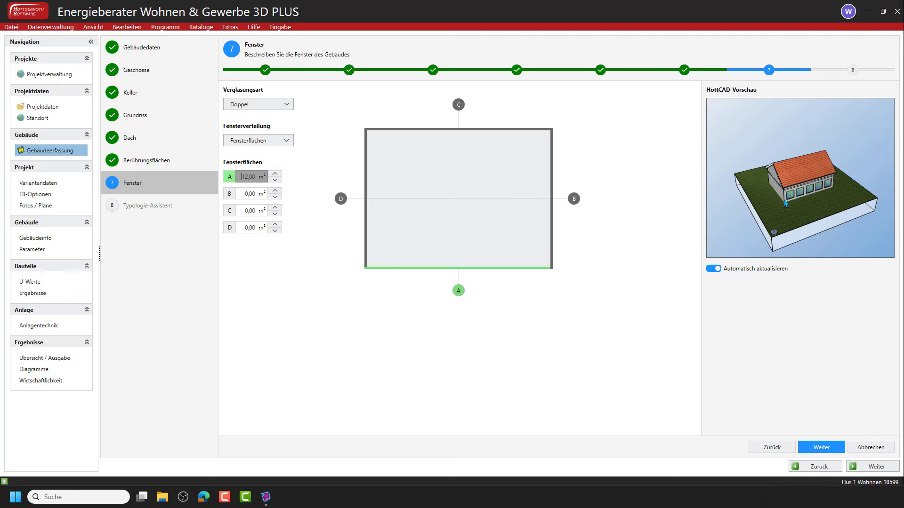
click(781, 203)
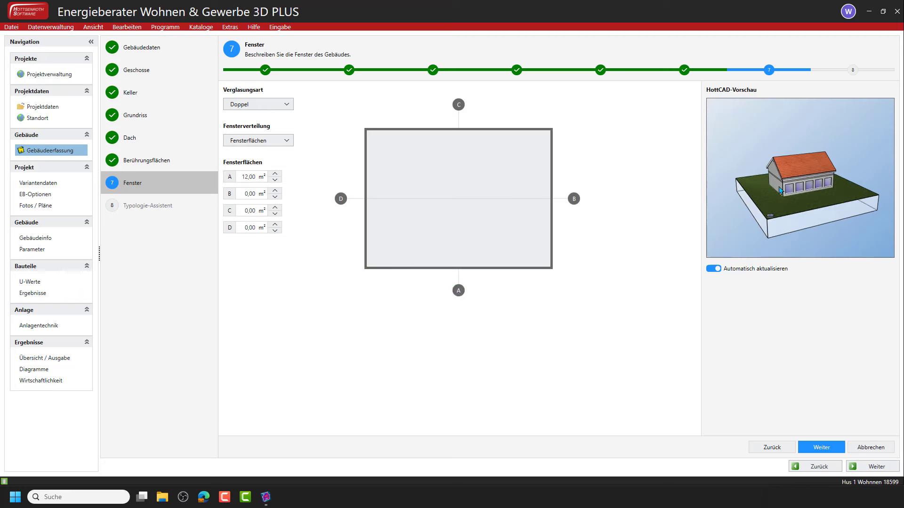
- Reduce wall A's window area to 10 m² and set wall B's window area to 10 m²
click(276, 180)
click(275, 180)
click(248, 195)
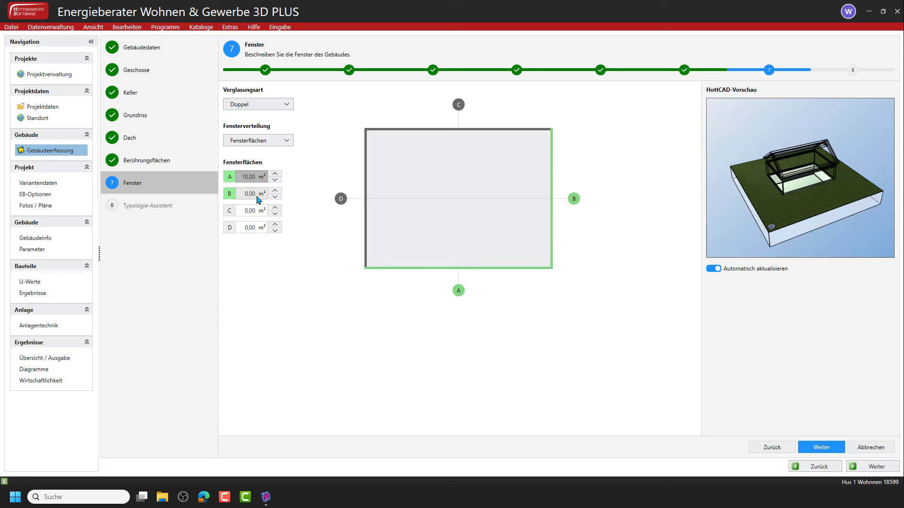
click(258, 198)
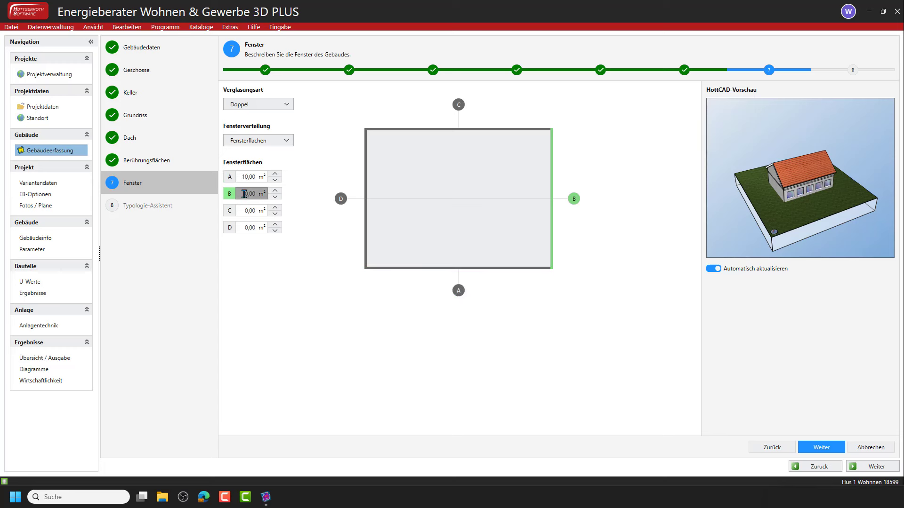
text(10)
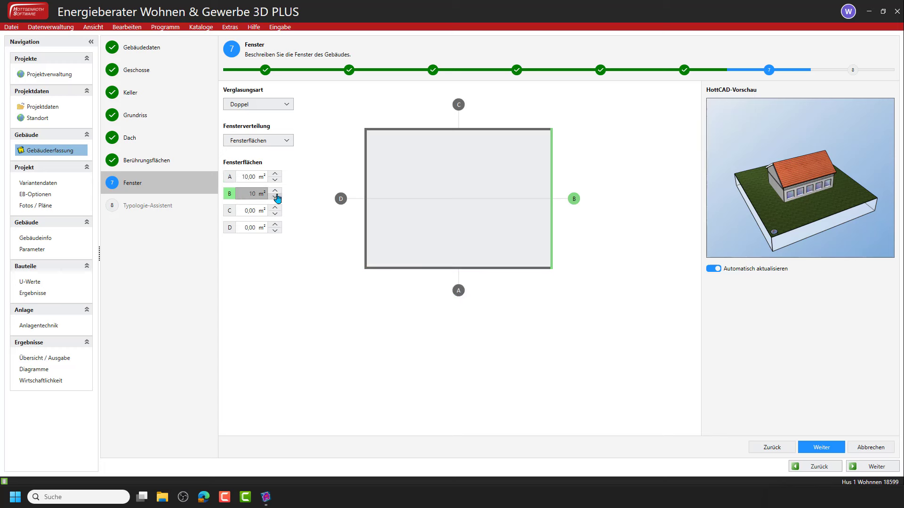
- Set wall C's window area to 12 m² and inspect the building's gable side in the preview
click(252, 215)
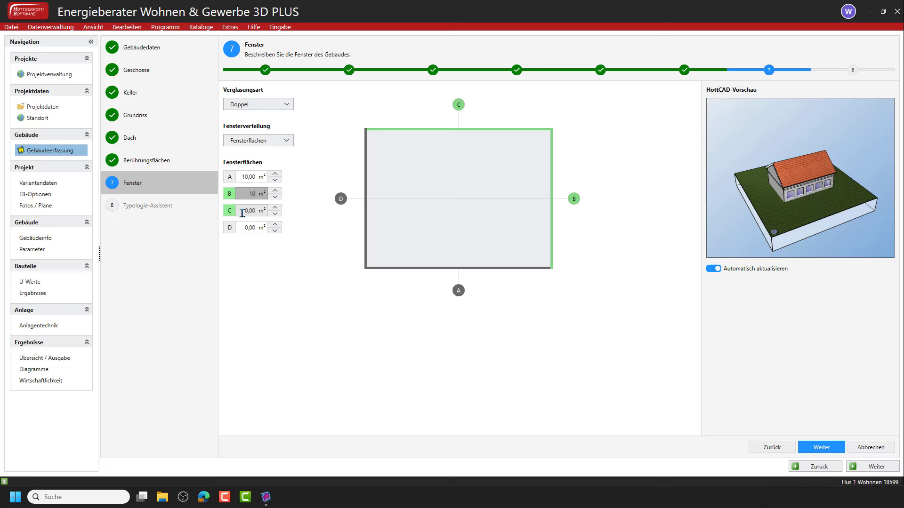
click(242, 212)
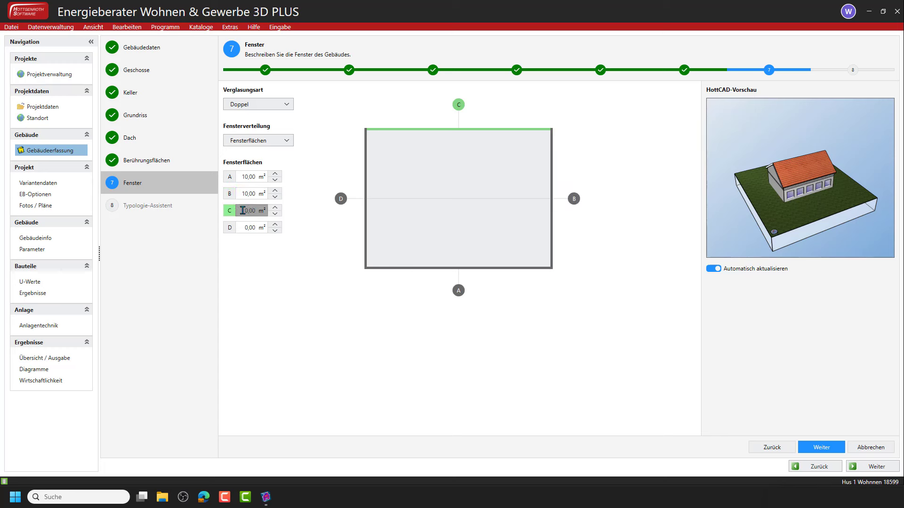
double_click(242, 211)
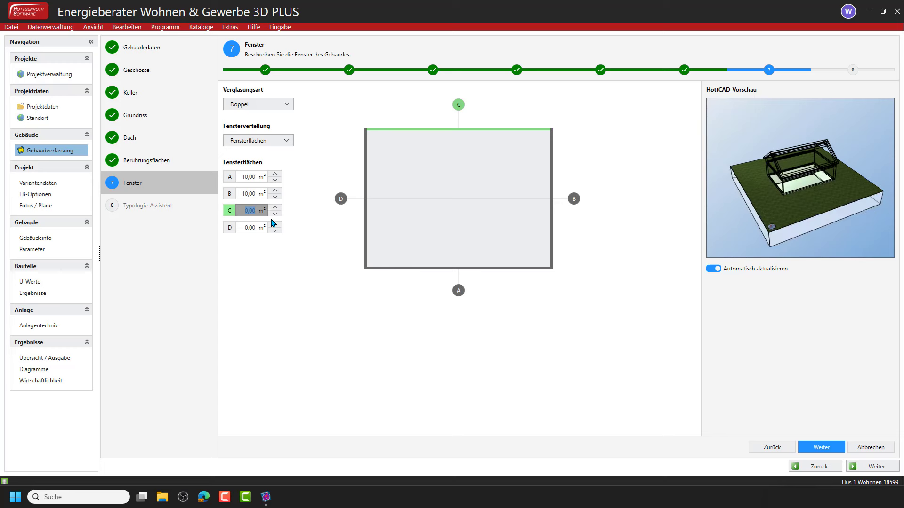
text(12)
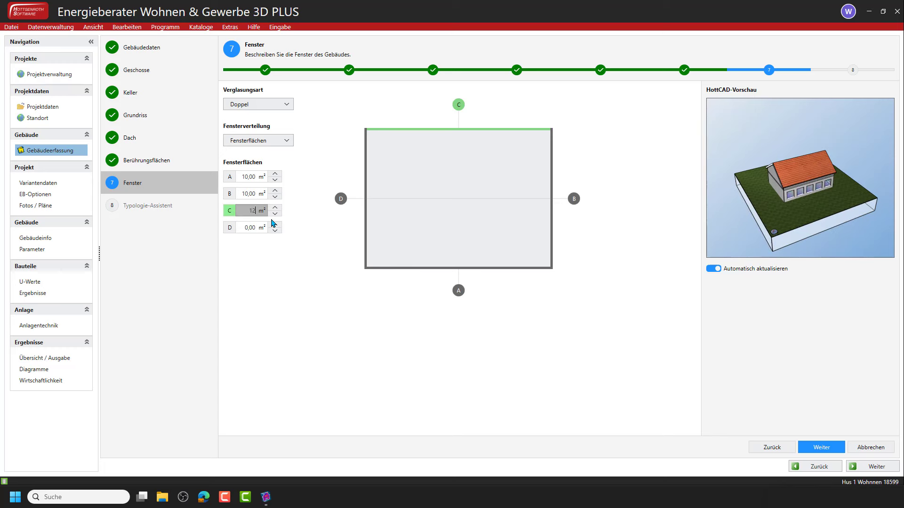
click(243, 194)
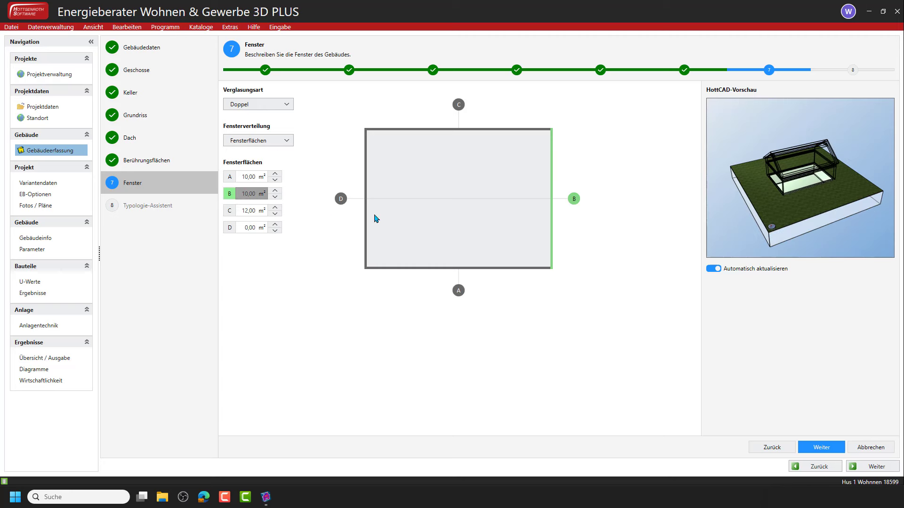
drag(826, 190, 746, 190)
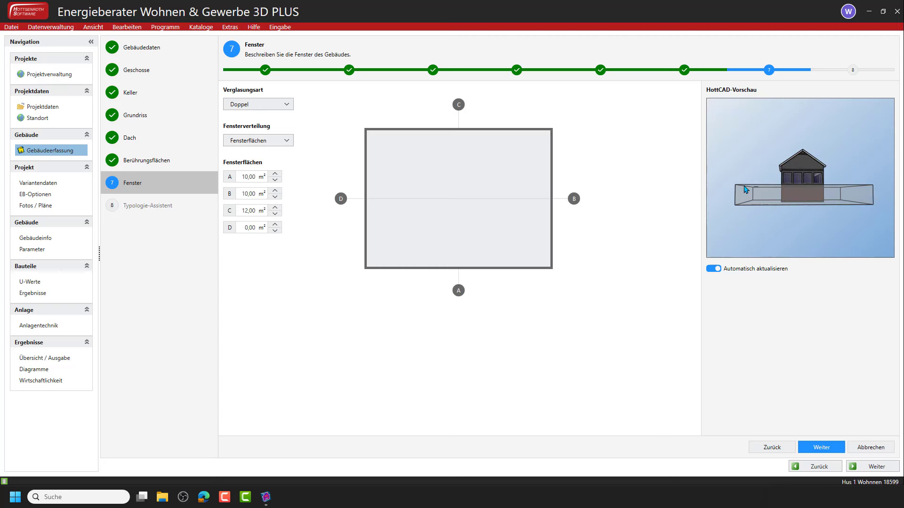
- Set wall D's window area to 8 m²
click(259, 227)
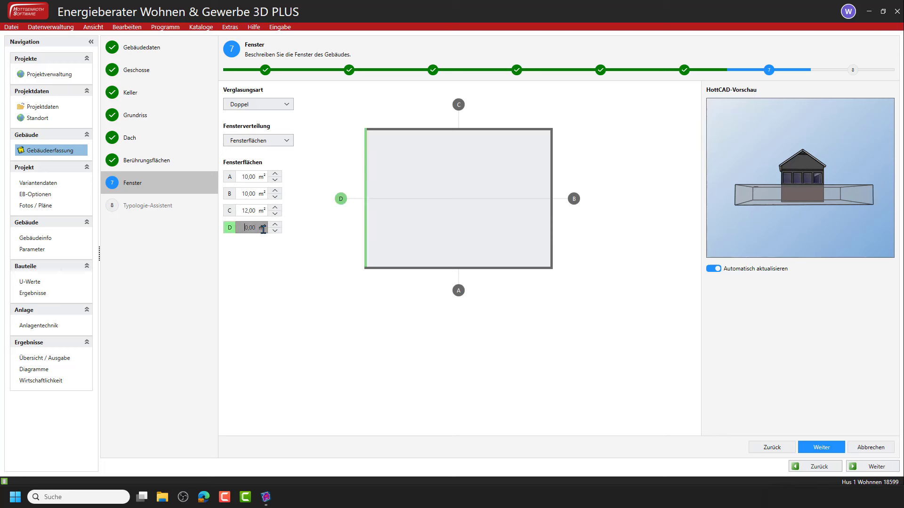
click(274, 231)
text(8)
key(Tab)
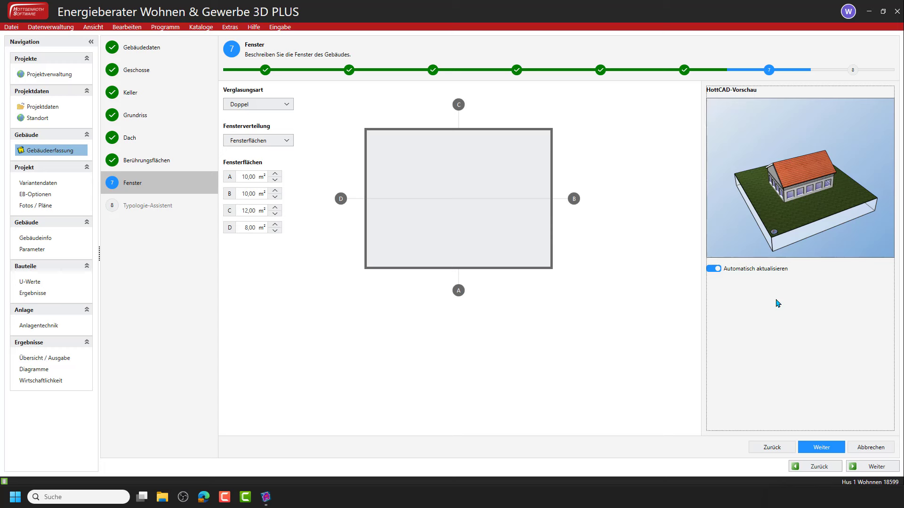
- Continue to the Typologie-Assistent page and finish the building capture with the option Typologie-Assistent starten
click(816, 450)
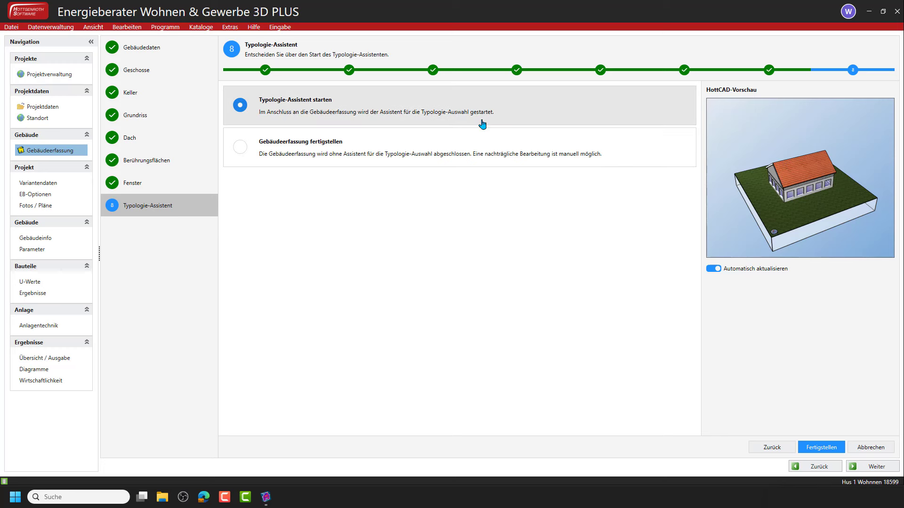
click(812, 447)
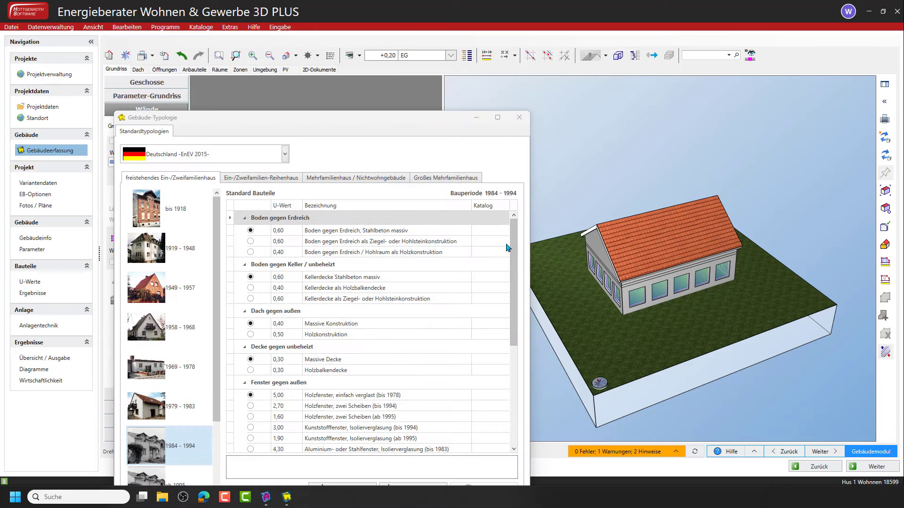
drag(359, 118, 445, 38)
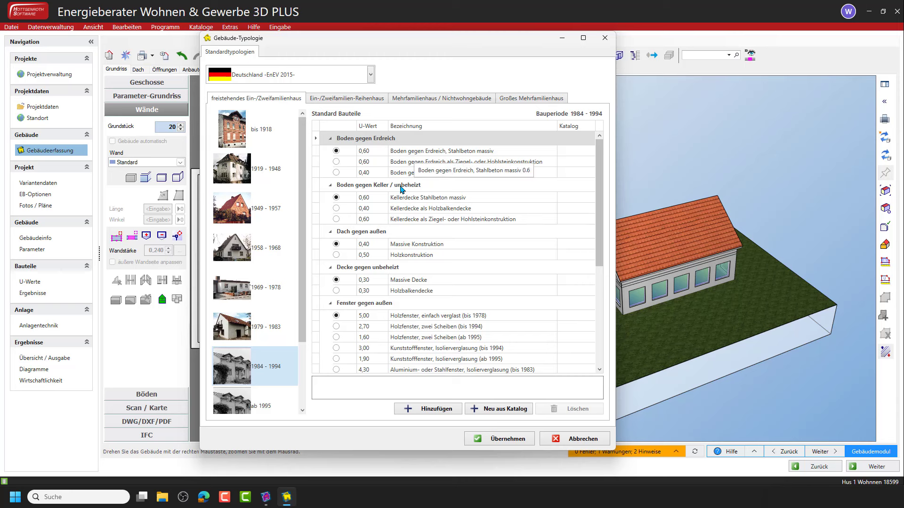
- For the 1984 - 1994 typology, choose Holzkonstruktion for Dach gegen außen and Holzbalkendecke for Decke gegen unbeheizt
click(432, 161)
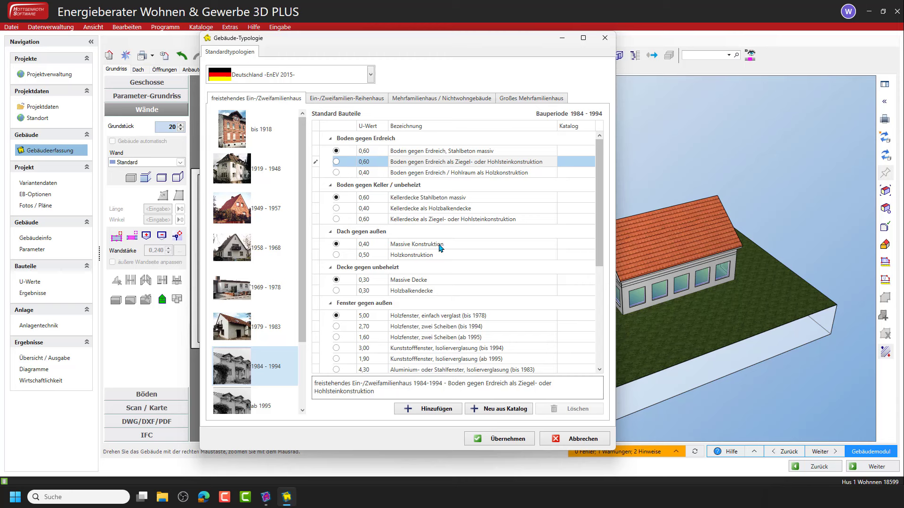
click(336, 254)
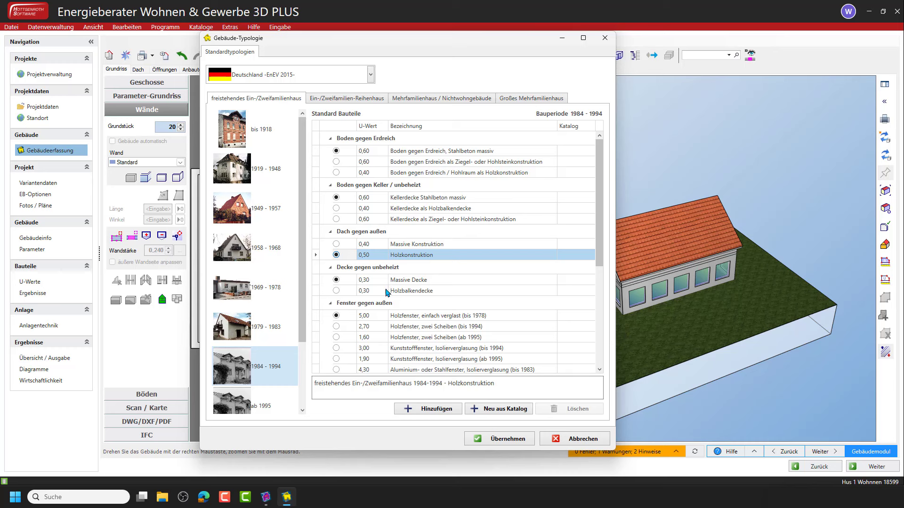
click(336, 291)
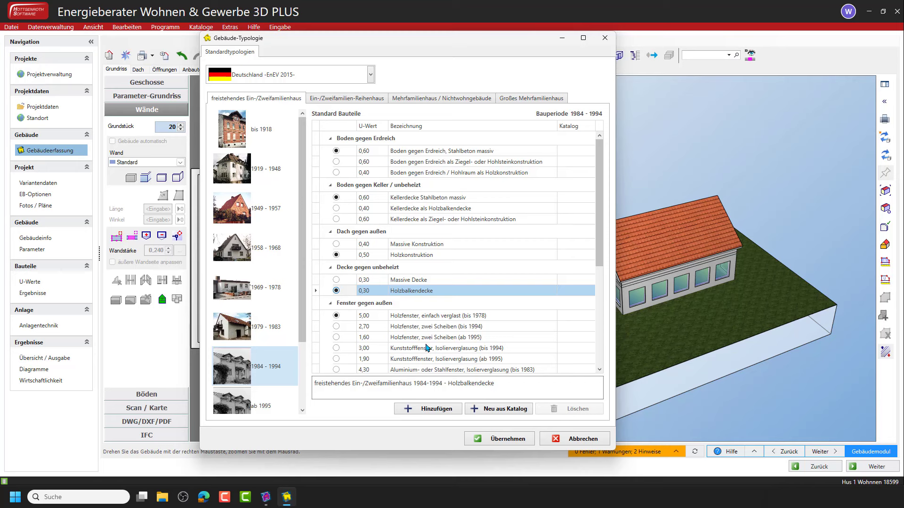
- Choose Massivwand aus Hochlochziegeln for Wand gegen außen and apply the building typology
scroll(426, 351, down, 3)
click(595, 234)
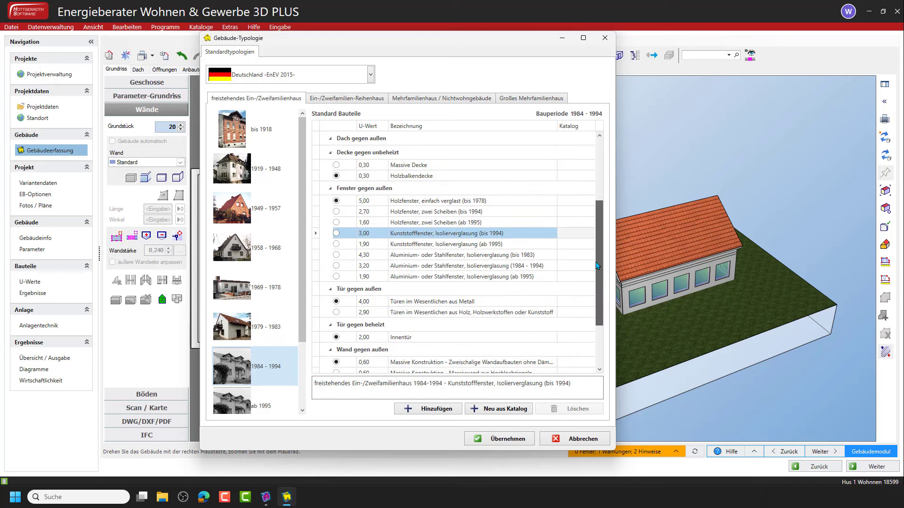
scroll(596, 299, down, 2)
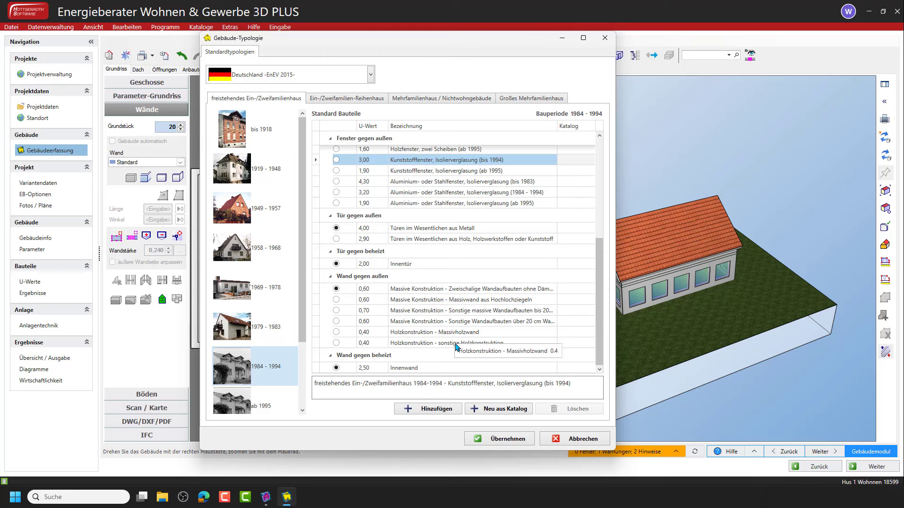
click(431, 300)
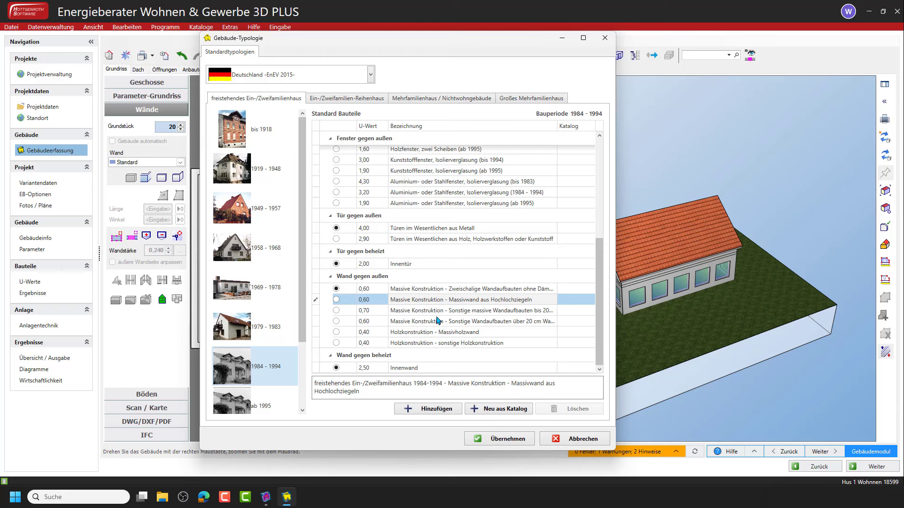
click(337, 299)
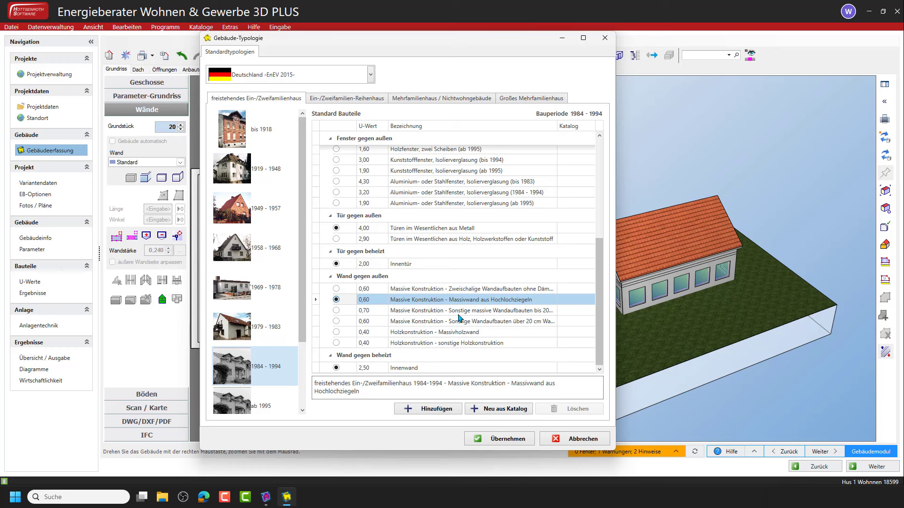
click(514, 443)
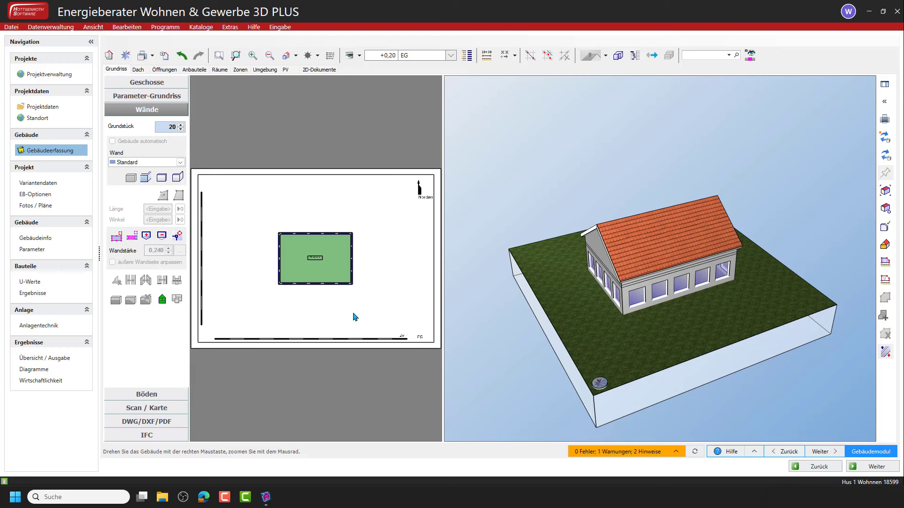
scroll(334, 290, up, 5)
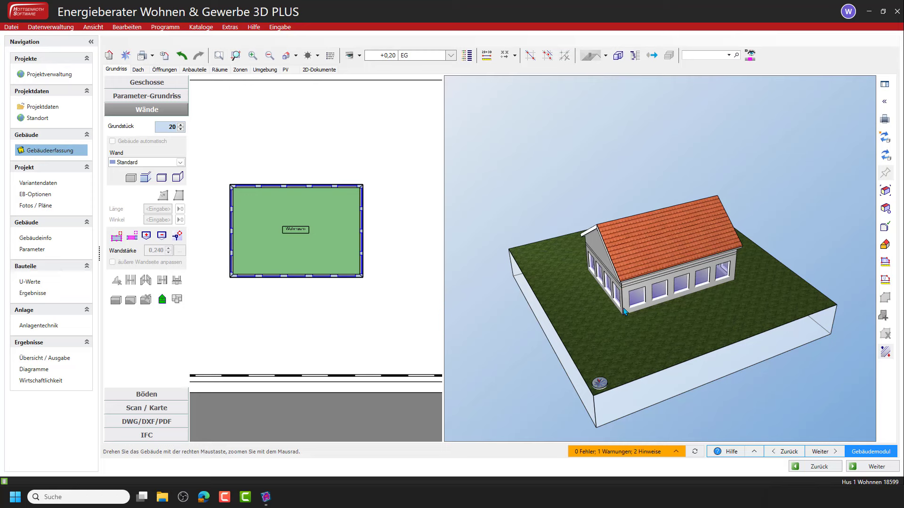
- Examine the gable wall in the 3D model and view the floor plans of DG1 and DG2
drag(625, 310, 610, 294)
click(600, 234)
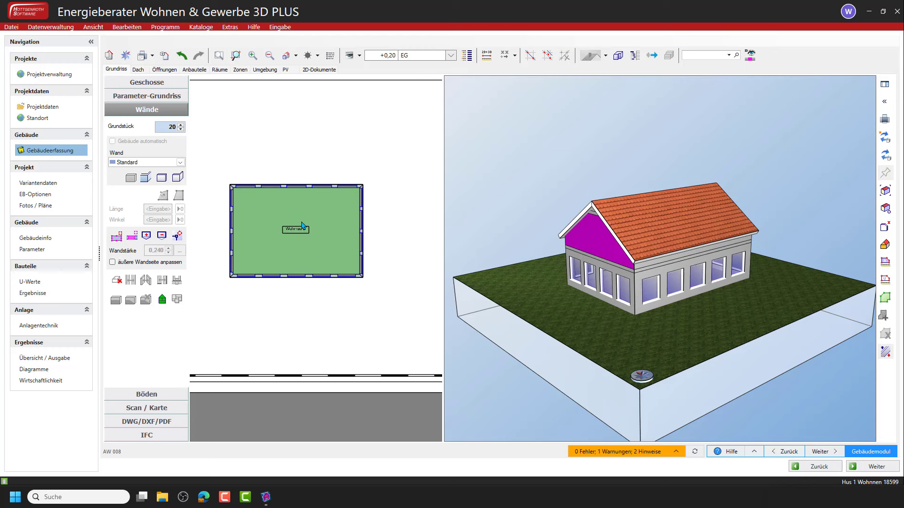
scroll(295, 243, up, 1)
scroll(296, 244, up, 1)
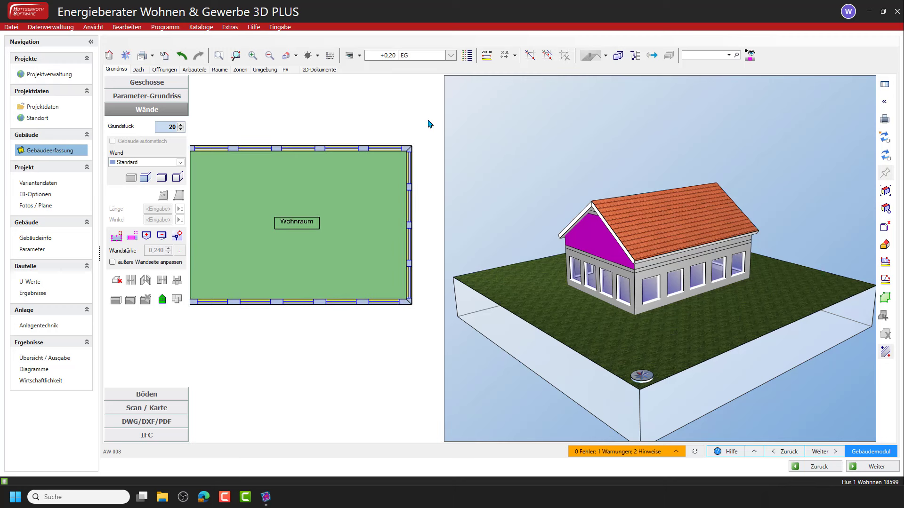
click(450, 55)
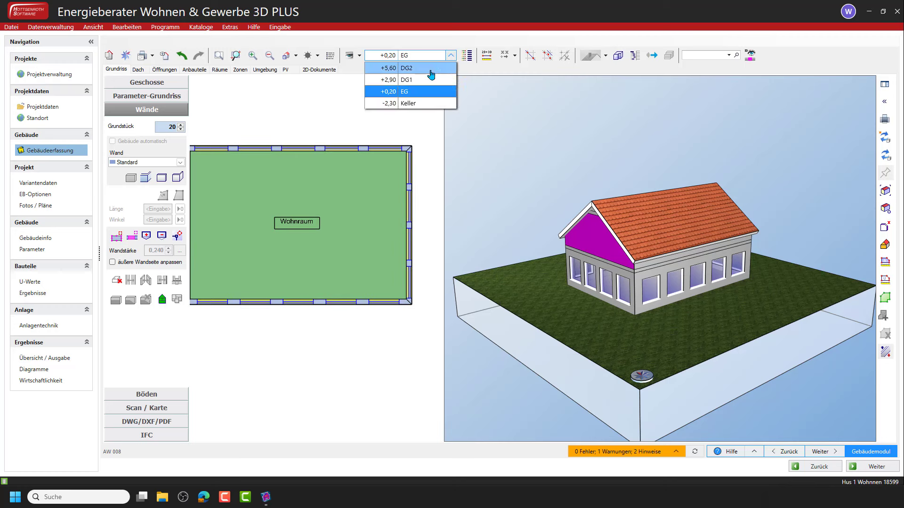
click(428, 80)
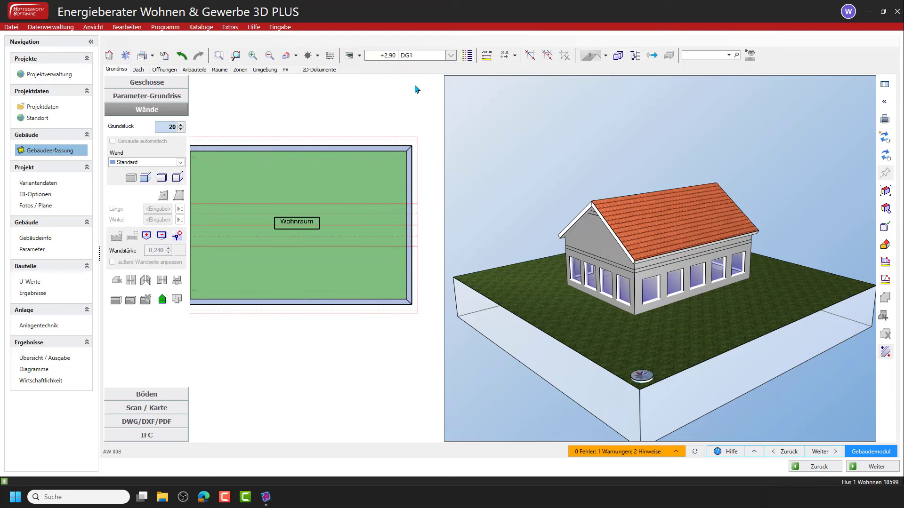
click(450, 55)
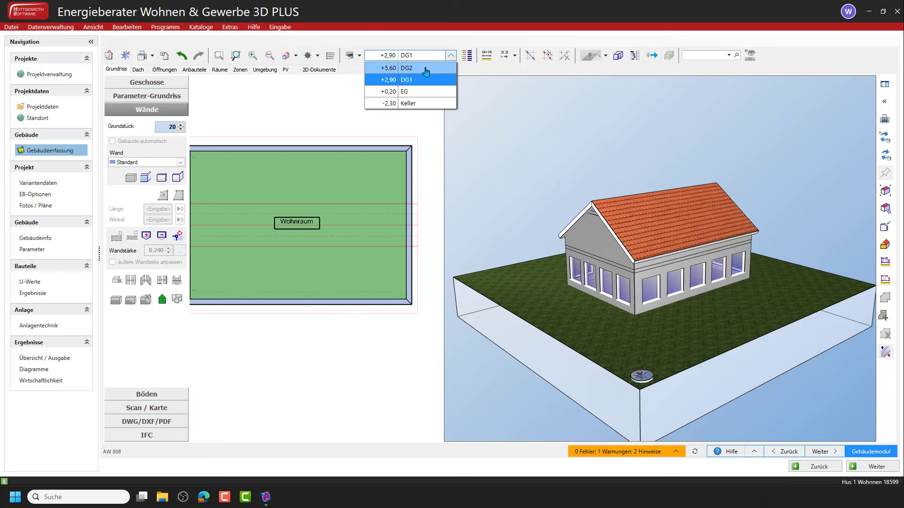
click(426, 69)
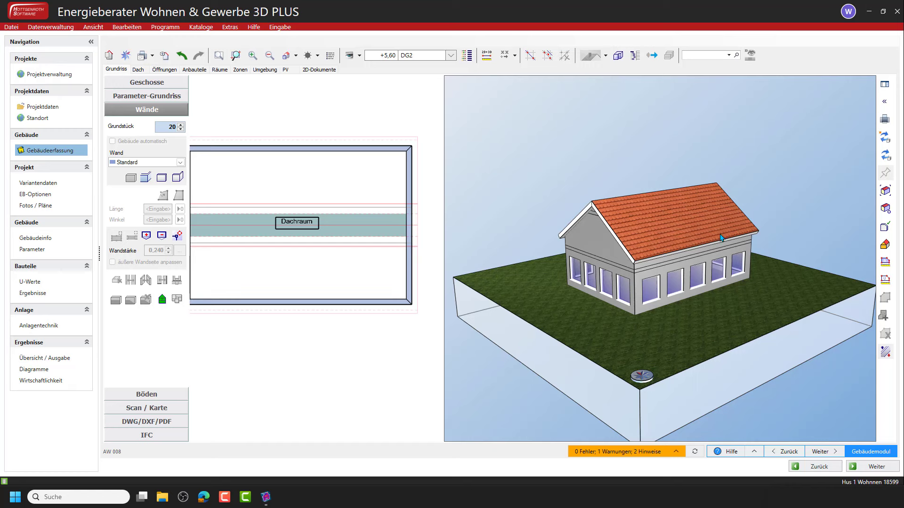
- Inspect the room volumes in 3D by showing Räume and hiding the exterior walls, roofs, surroundings and floor slabs
click(884, 105)
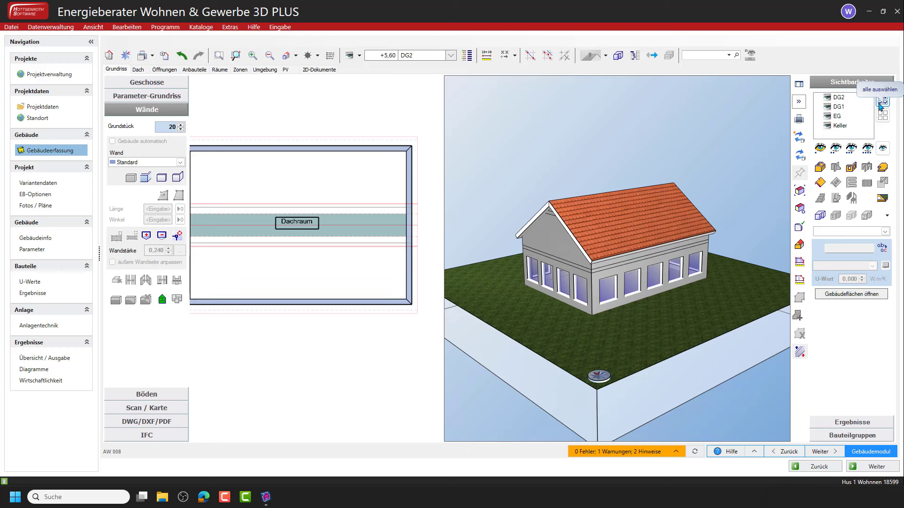
click(821, 171)
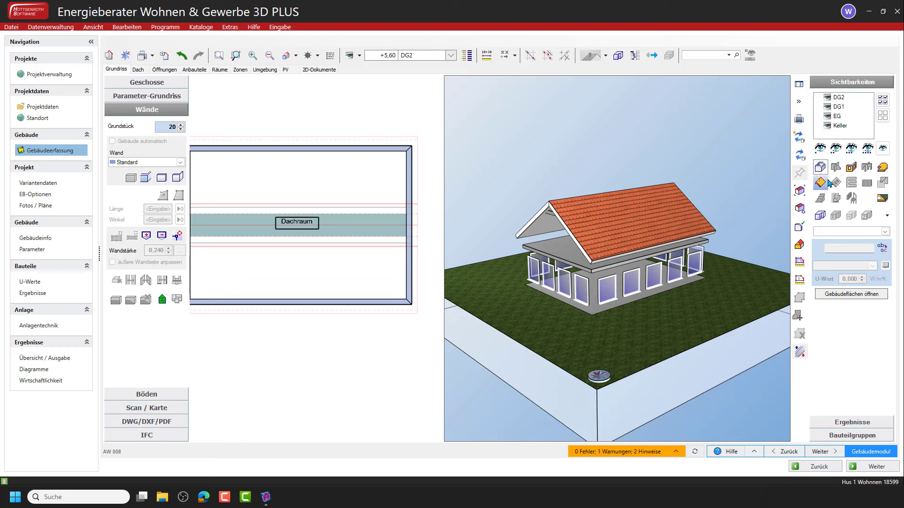
click(820, 183)
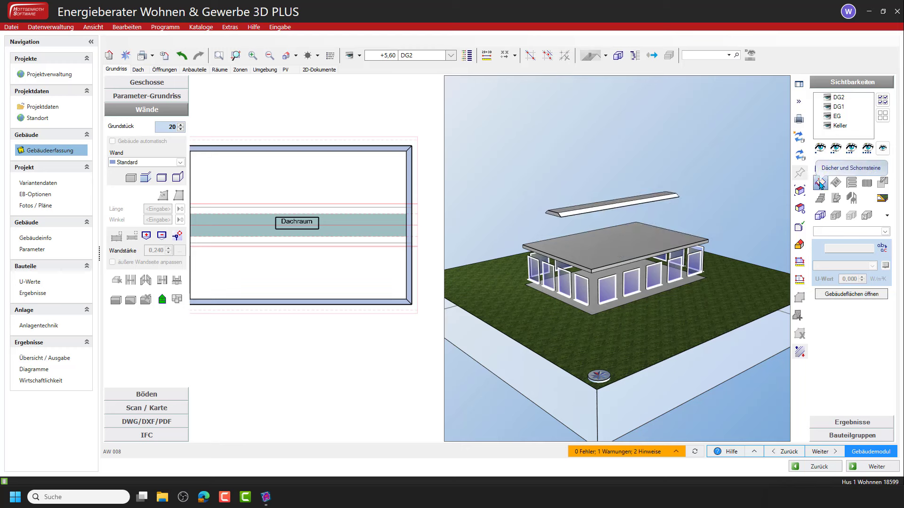
click(819, 219)
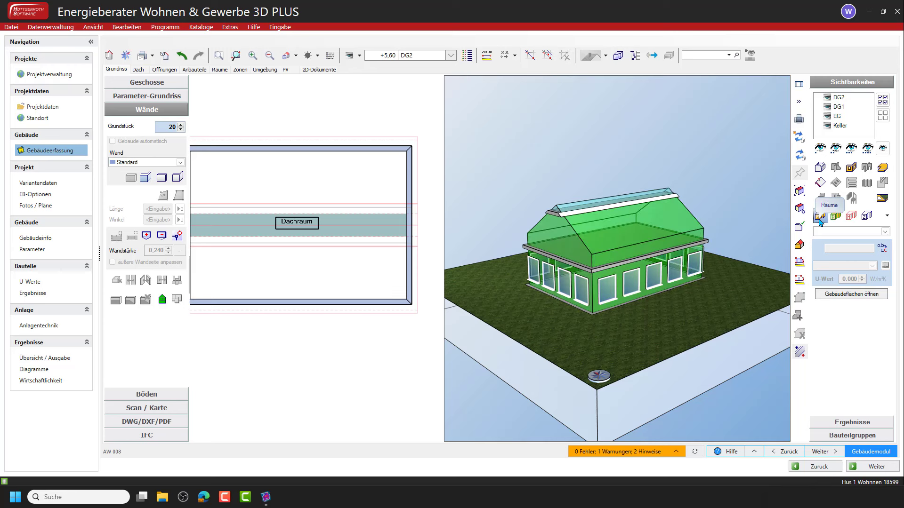
click(852, 218)
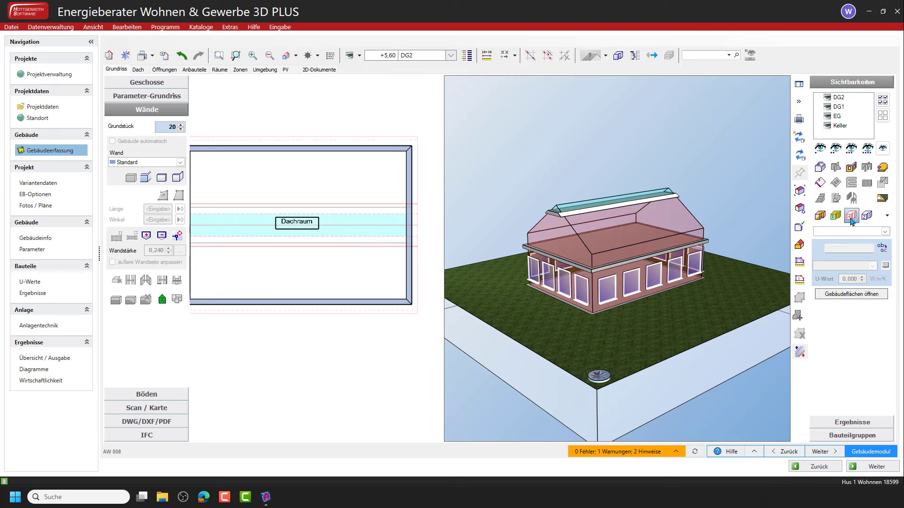
click(882, 199)
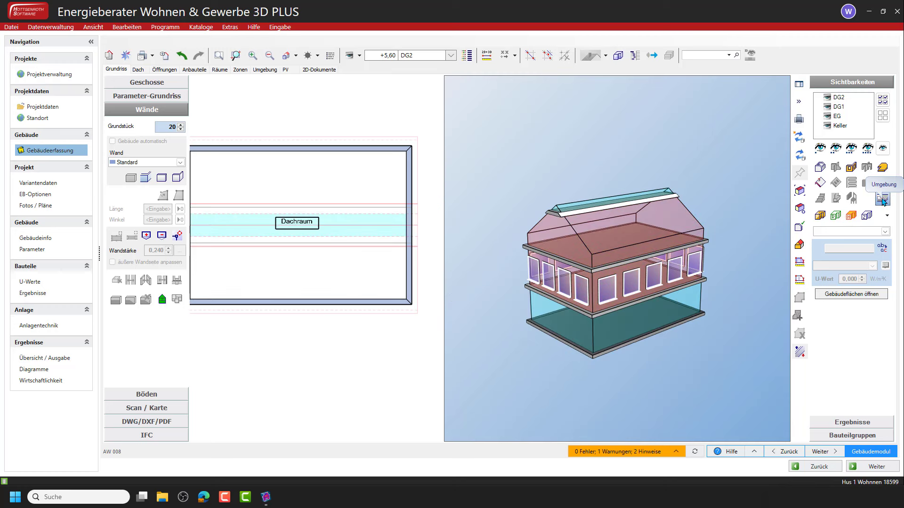
click(882, 167)
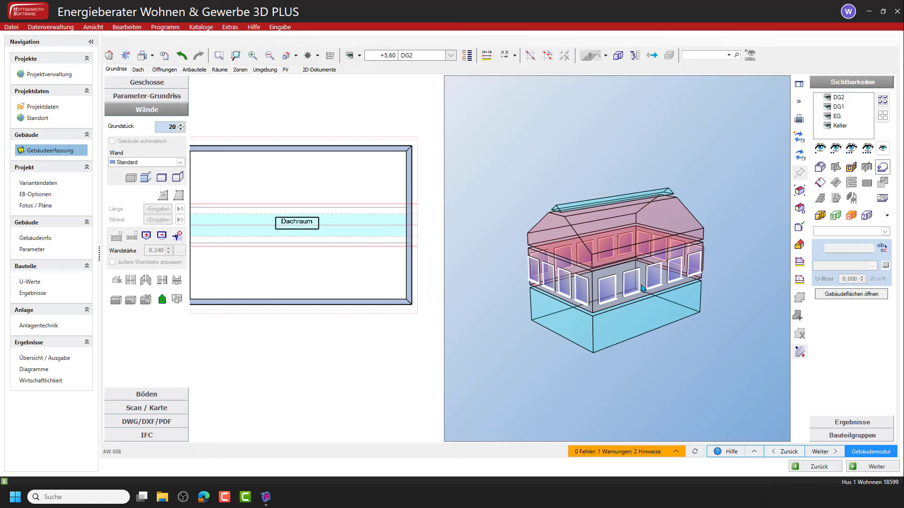
drag(642, 288, 652, 277)
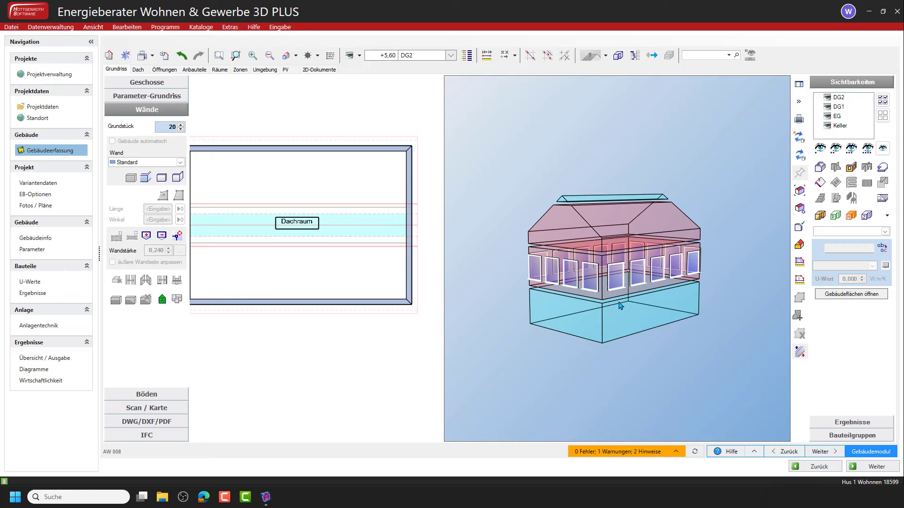
drag(620, 306, 731, 276)
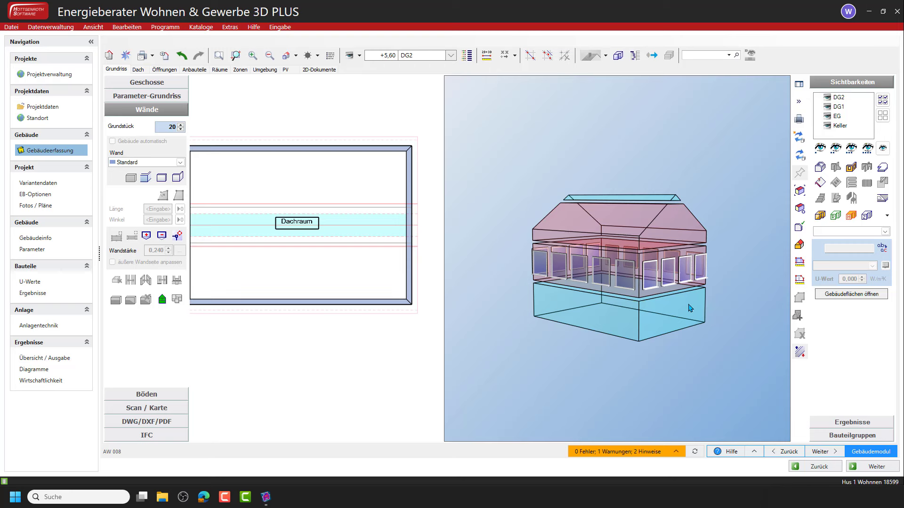
- Show the exterior walls, roof, floor slabs and surroundings in 3D again, and check the gable wall's component data
click(819, 170)
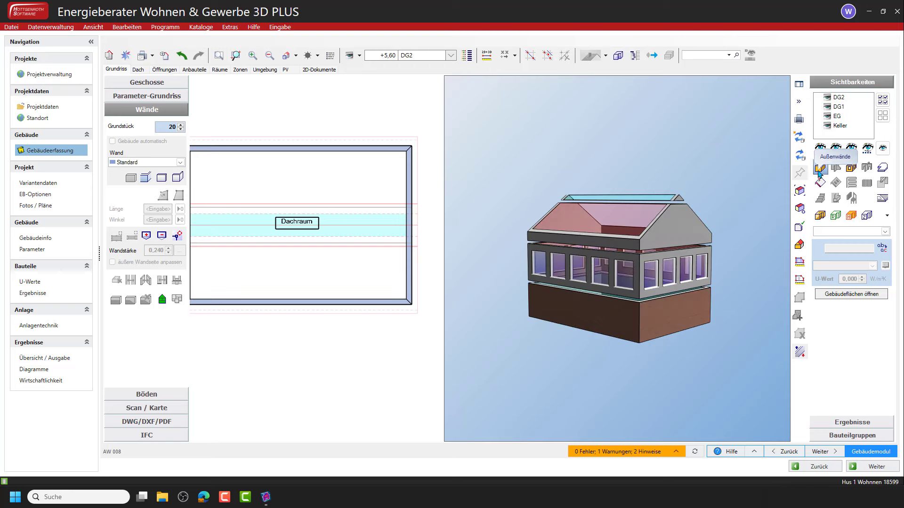
click(820, 183)
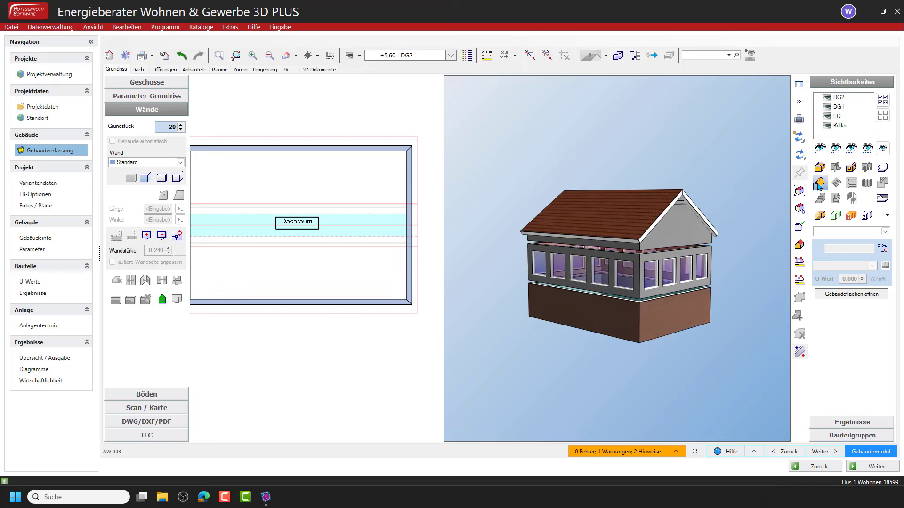
click(880, 171)
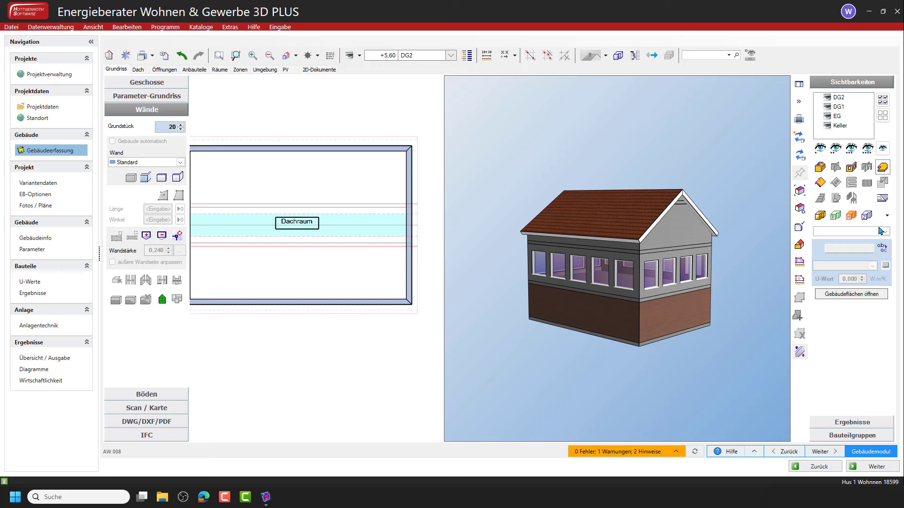
click(879, 201)
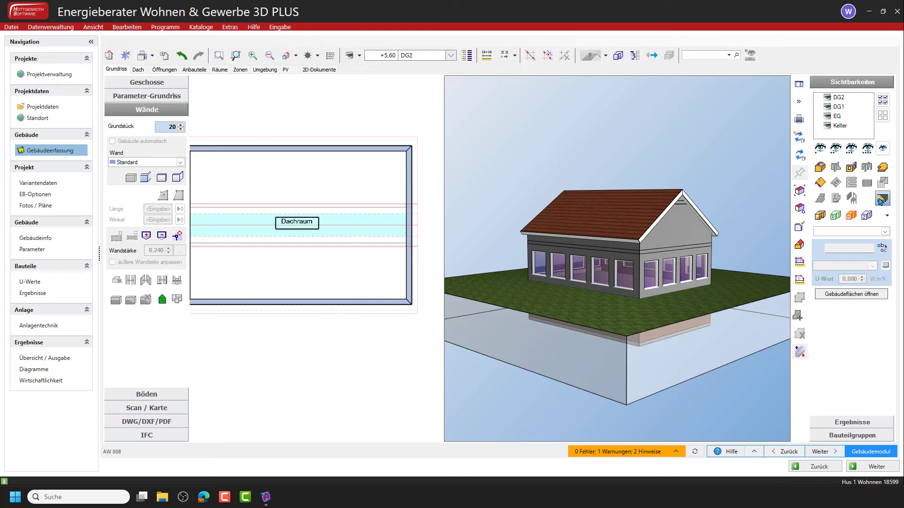
click(676, 237)
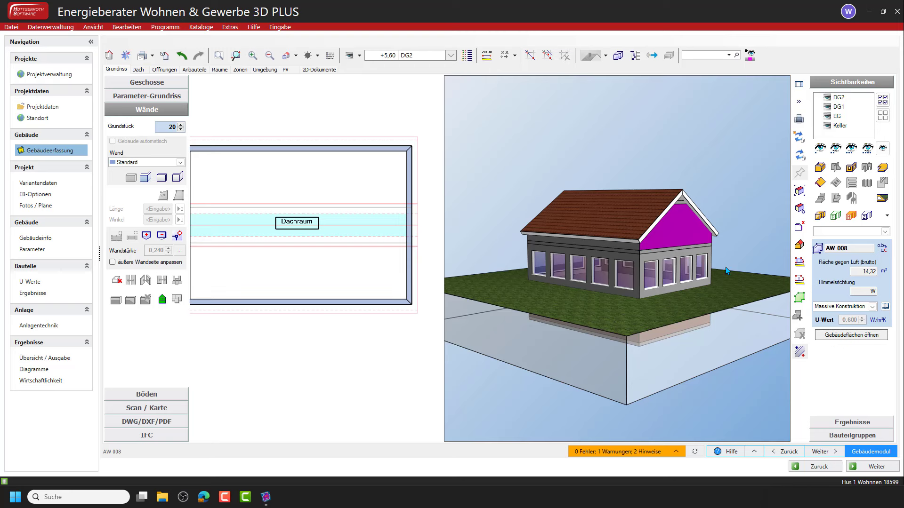
- Recalculate the building surfaces in Gebäudeflächen and review the Hüllfläche and Grundfläche entries
click(635, 56)
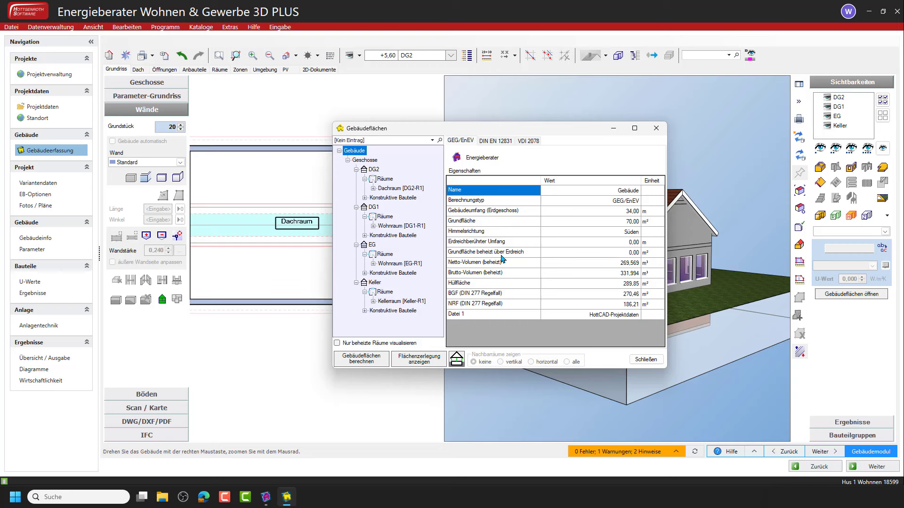
click(481, 285)
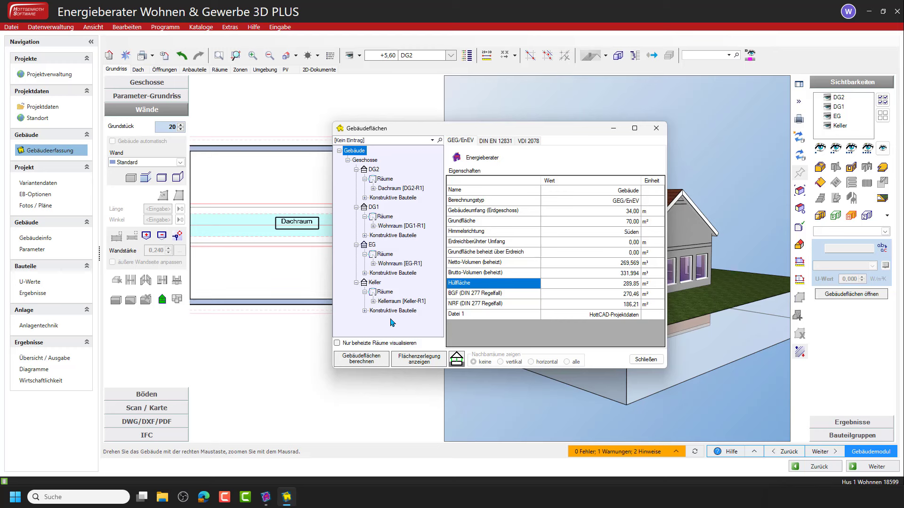
click(367, 362)
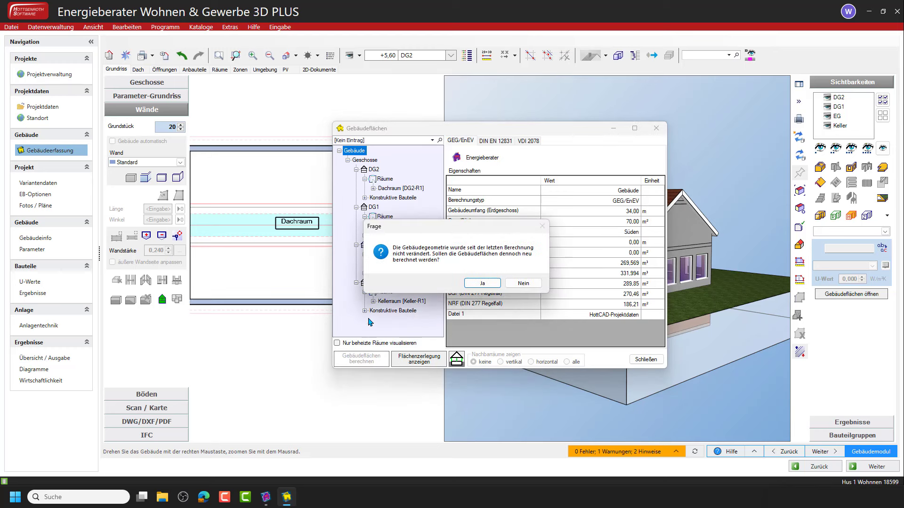
click(481, 284)
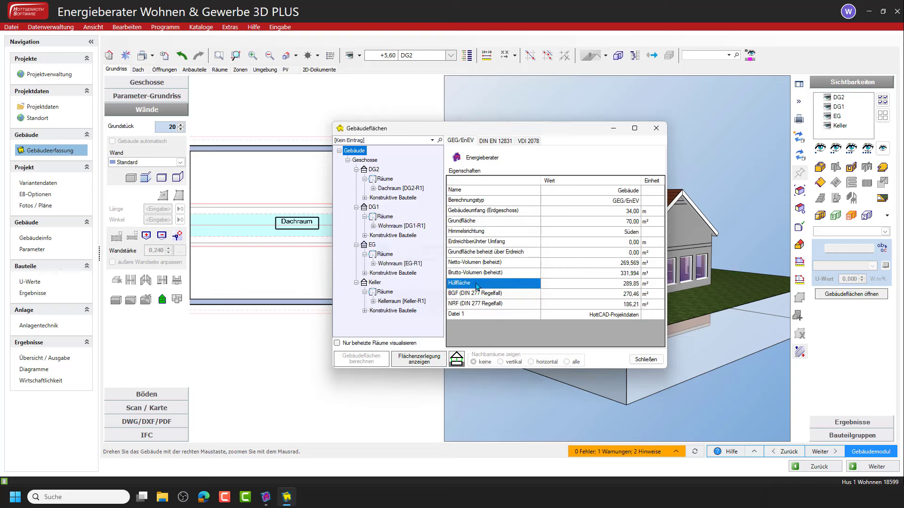
click(468, 220)
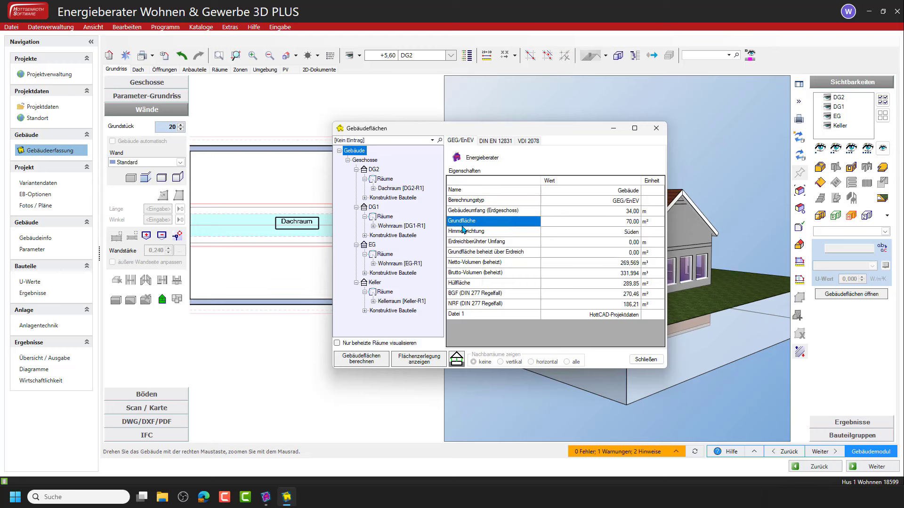
click(633, 360)
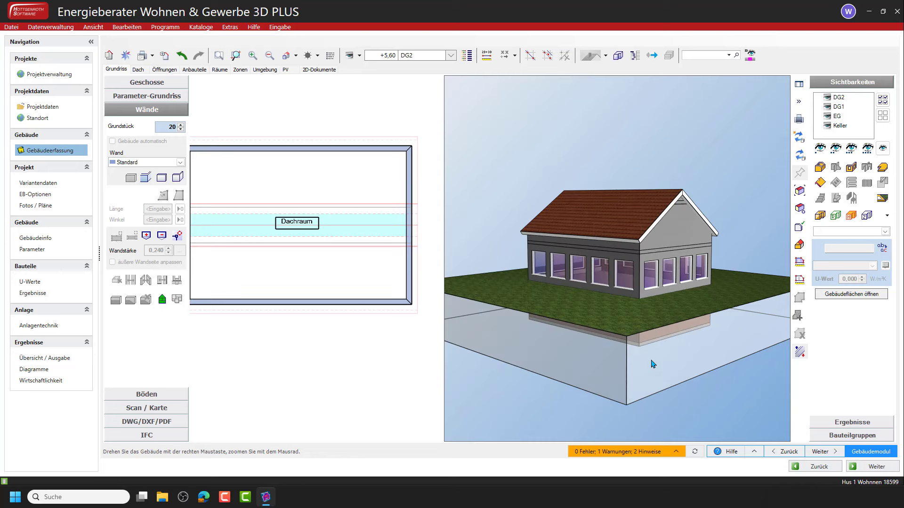
- Continue to the Gebäudedaten and set the Gebäudestatus to Bestand
click(851, 454)
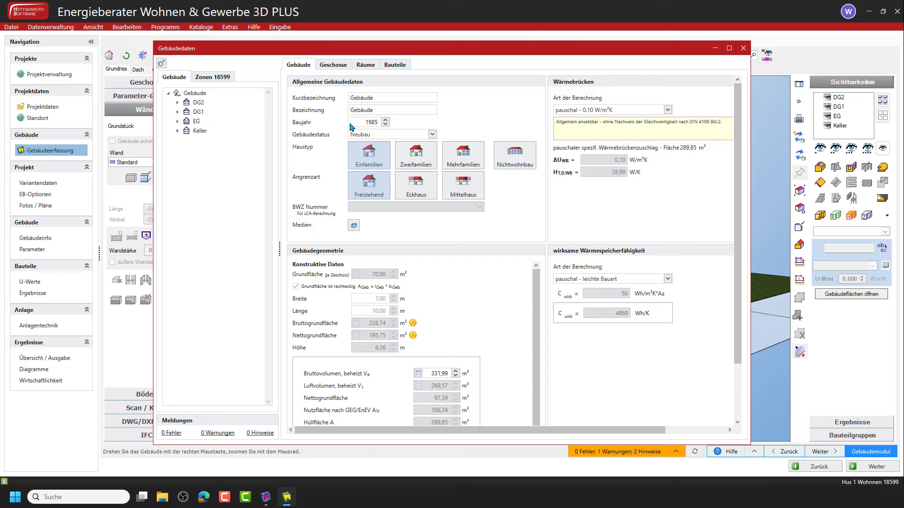
click(432, 135)
click(364, 159)
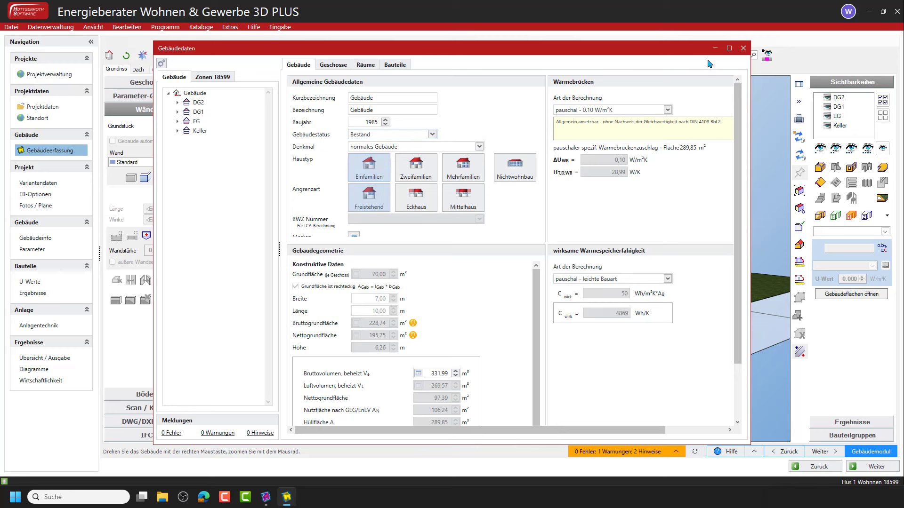
- Review the Wärmebrücken calculation options and set the wirksame Wärmespeicherfähigkeit to pauschal - schwere Bauart
click(727, 48)
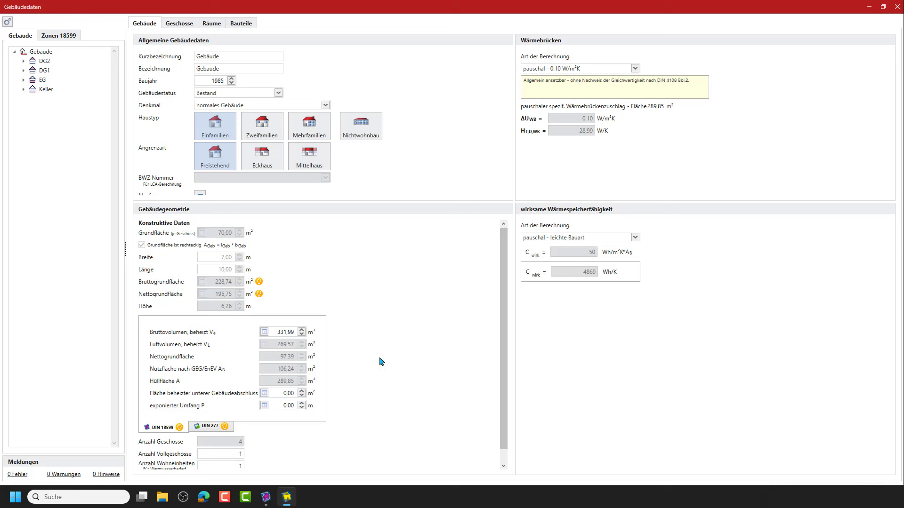
click(635, 69)
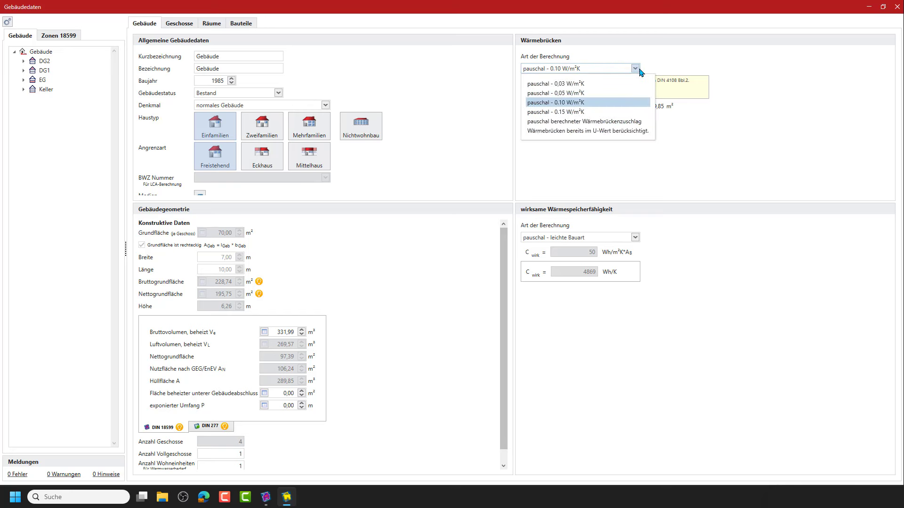
click(639, 69)
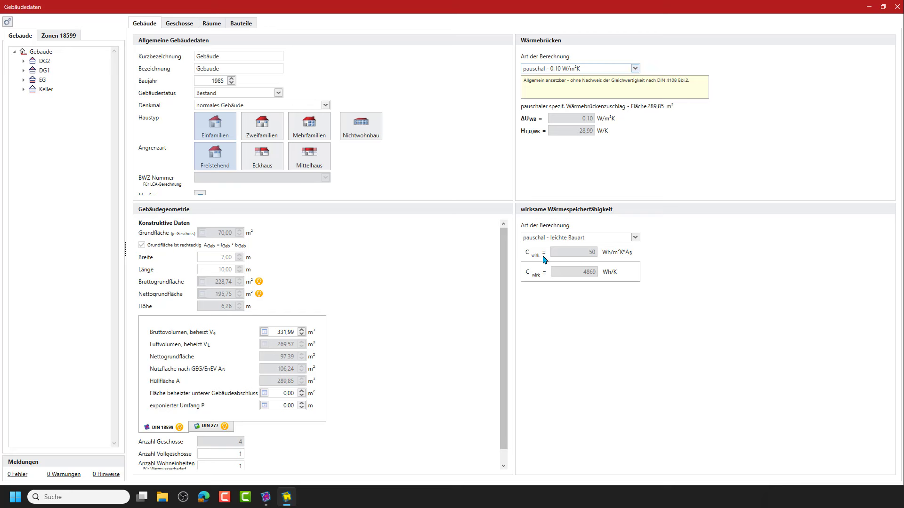
click(635, 238)
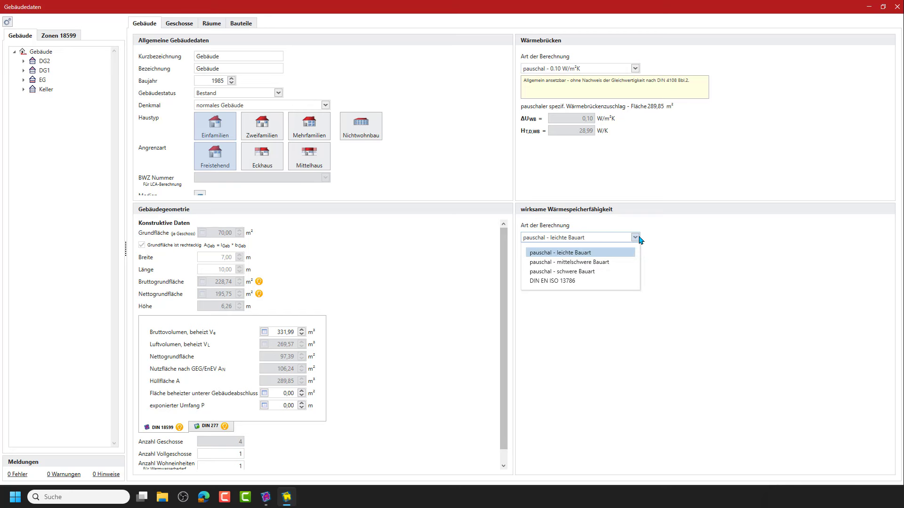
click(608, 272)
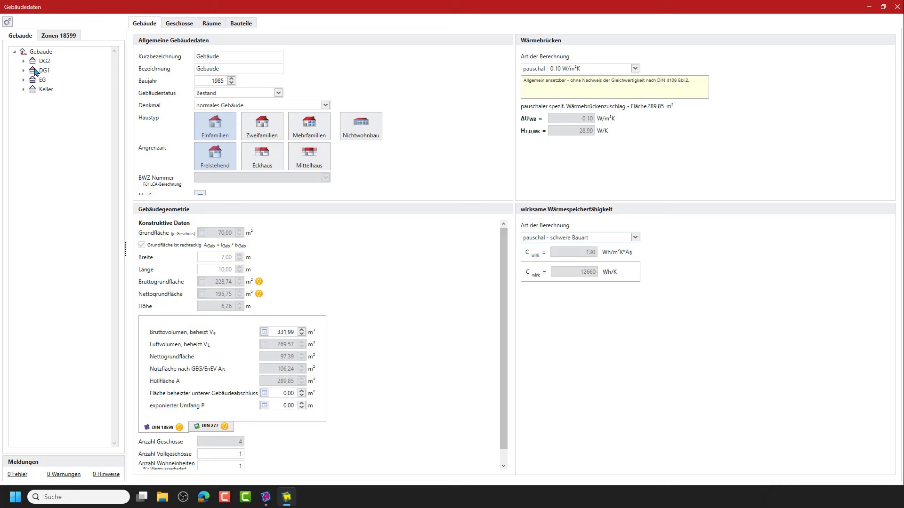
- View the list of Geschosse and examine the general and geometry data of the EG storey
click(186, 27)
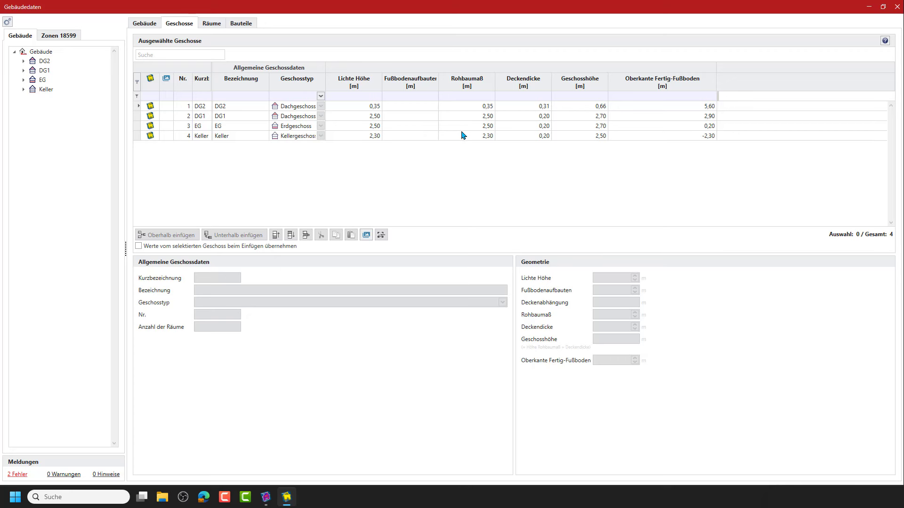
click(230, 126)
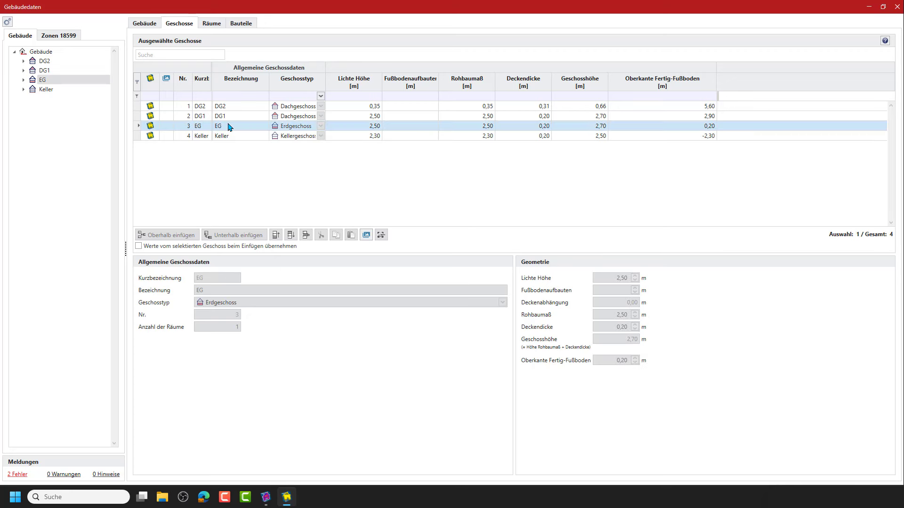
- Review the EG Wohnraum's room data and the whole building's Hüllfläche components, including Boden EG-1, Boden DG2-1 and the east wall AW 006 + AW 002
click(209, 24)
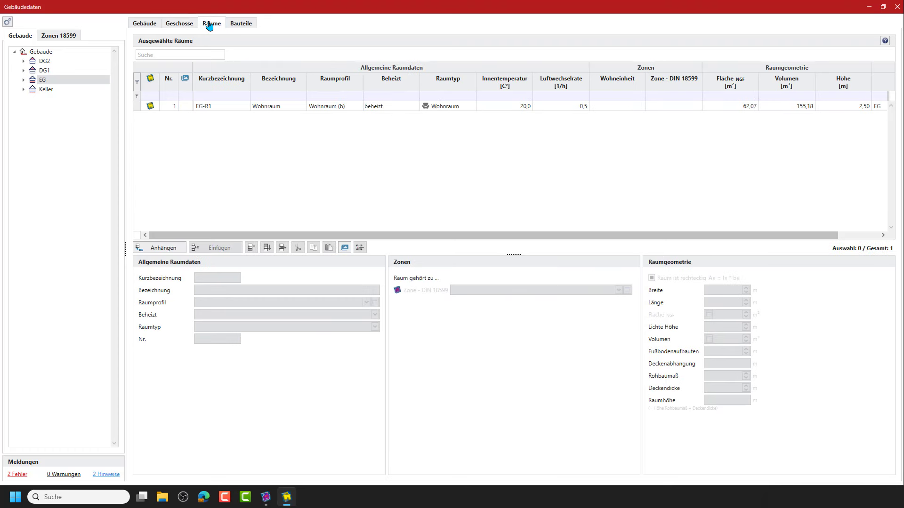
click(234, 109)
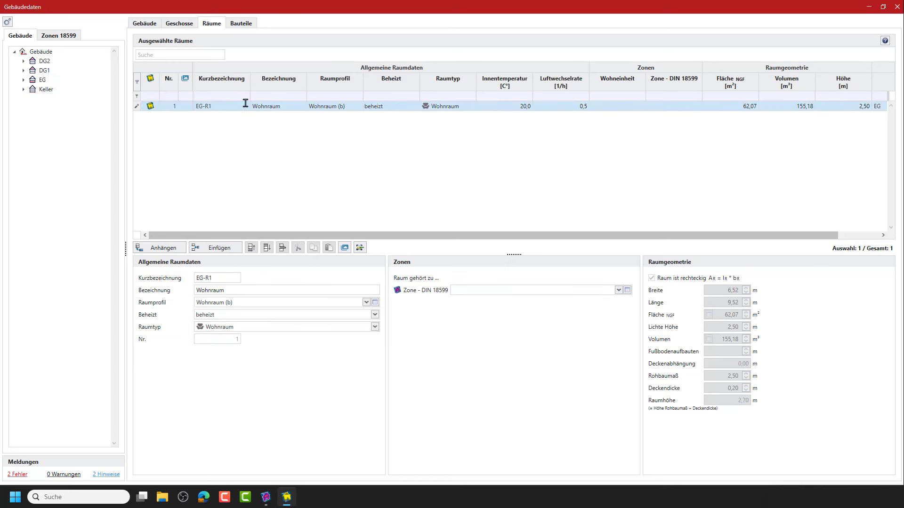
click(243, 28)
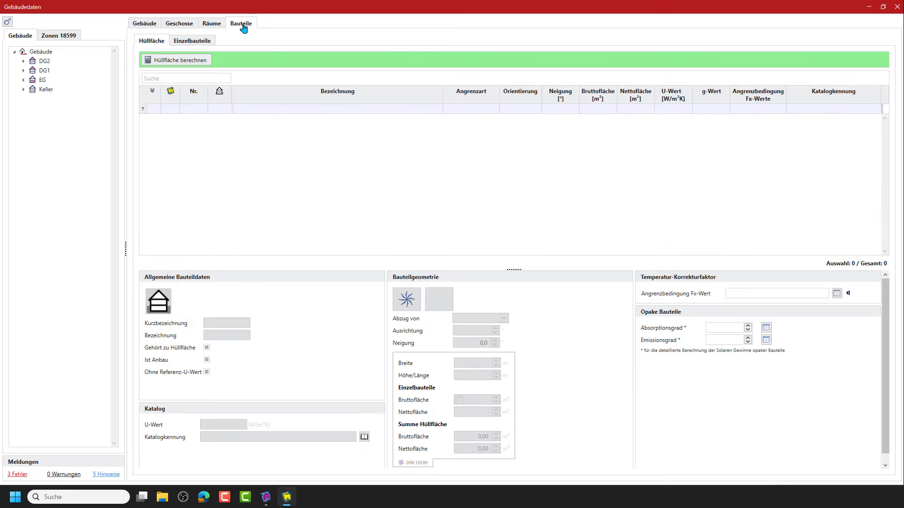
click(46, 55)
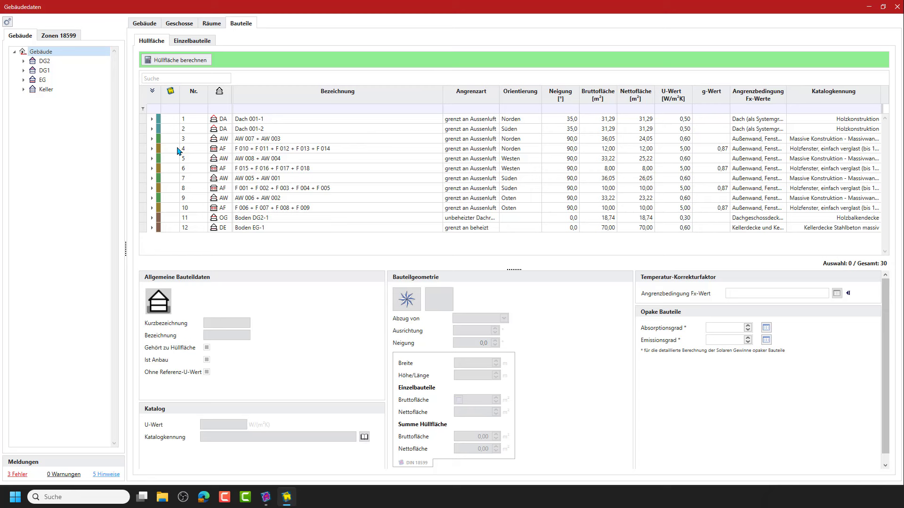
click(267, 227)
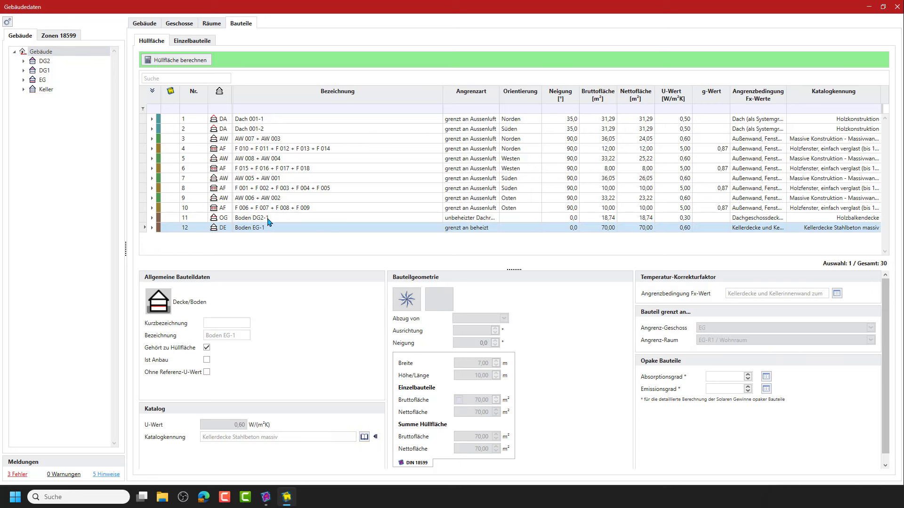
click(287, 219)
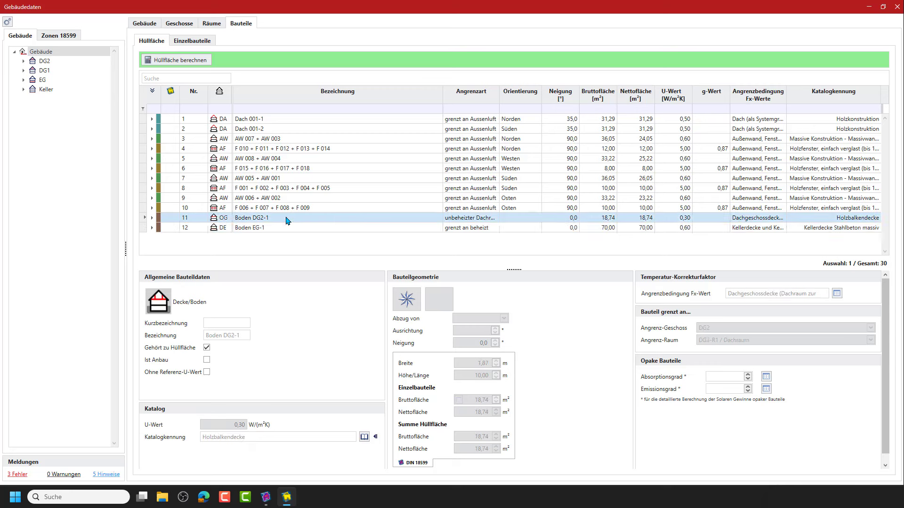
click(279, 202)
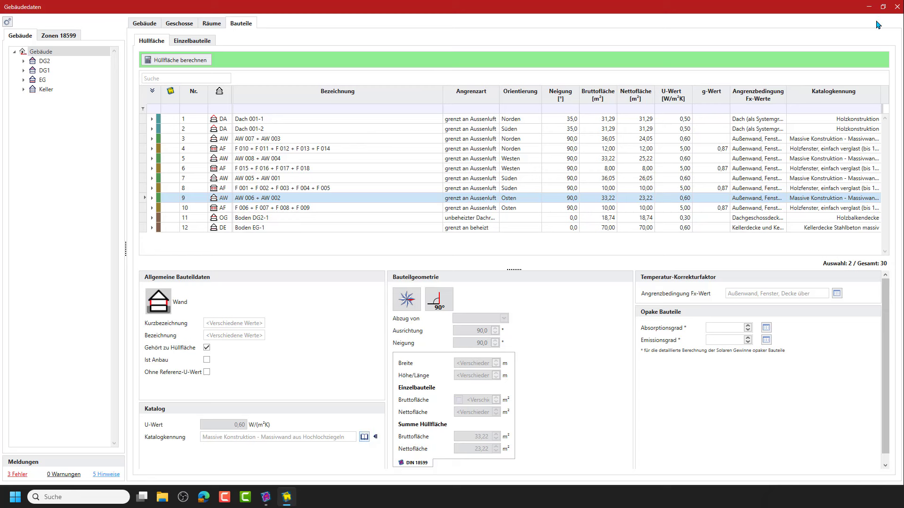
- Close the Gebäudedaten and create the Energieberatung as Wohngebäude Bestand to DIN 18599 with GEG 2024 boundary conditions
click(896, 6)
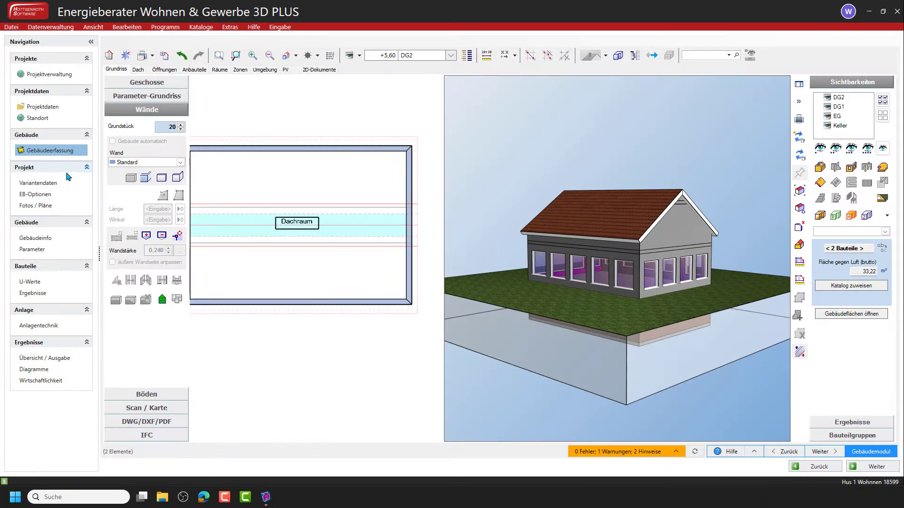
click(49, 197)
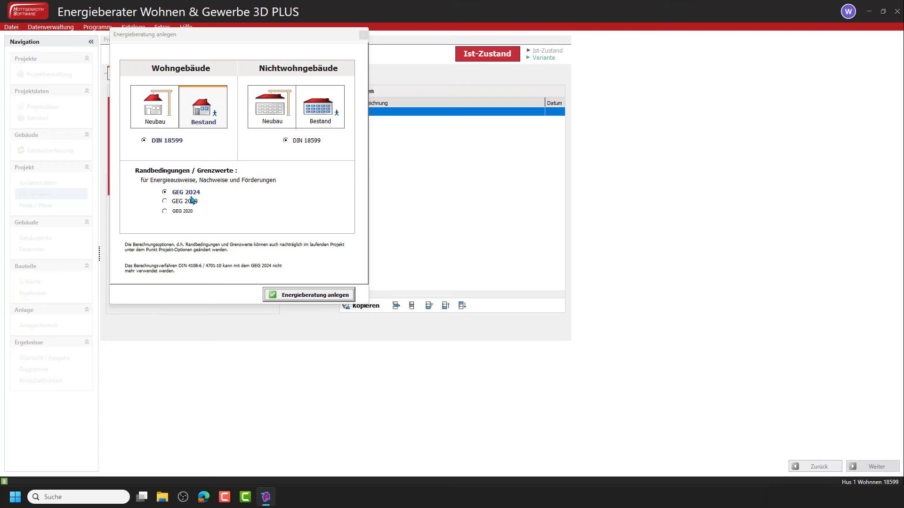
click(308, 295)
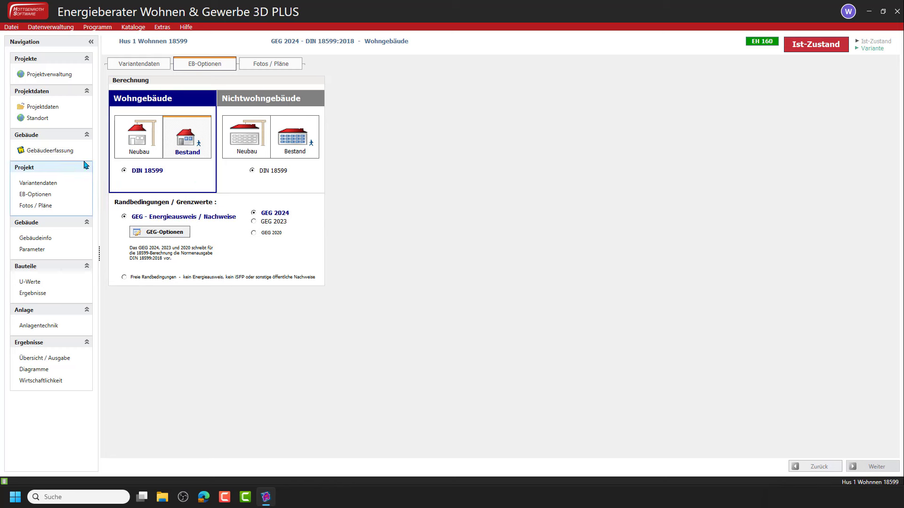
- Review the project's EB-Optionen calculation settings and the Fotos / Pläne page for building images
click(56, 195)
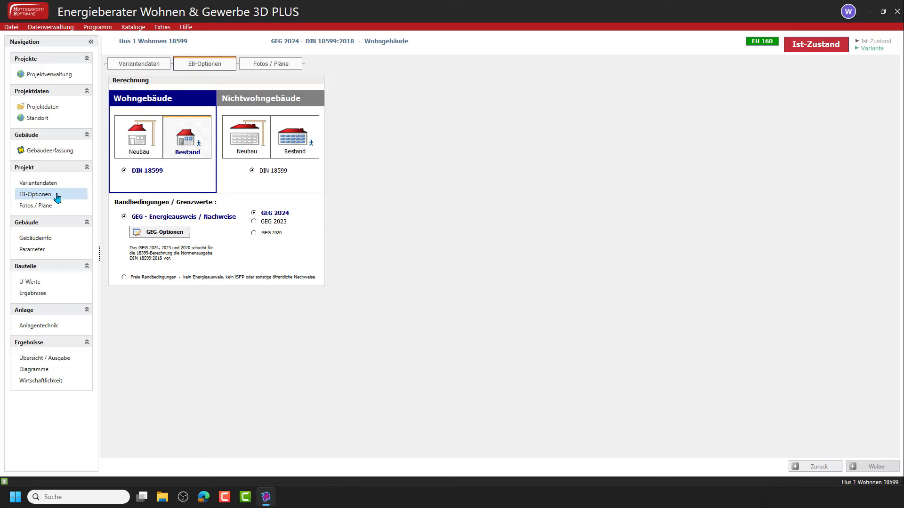
click(51, 209)
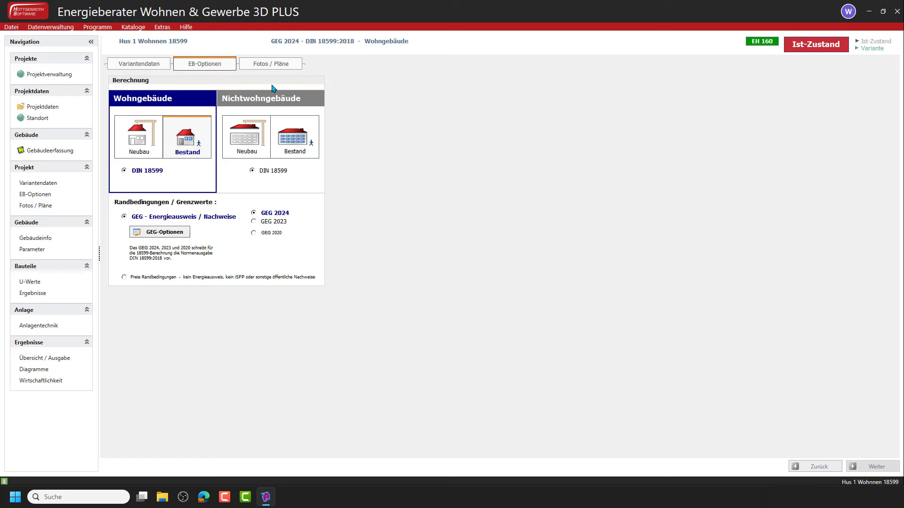
click(275, 65)
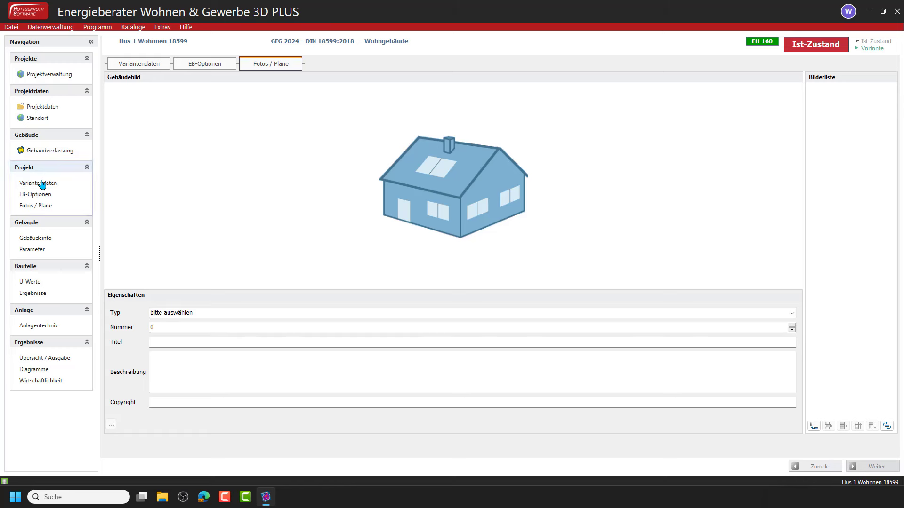
- Review the Gebäudeinfo and Parameter data, and examine the Nutzung and Bauweise of the Wohnen zone in the DIN 18599 capture
click(48, 242)
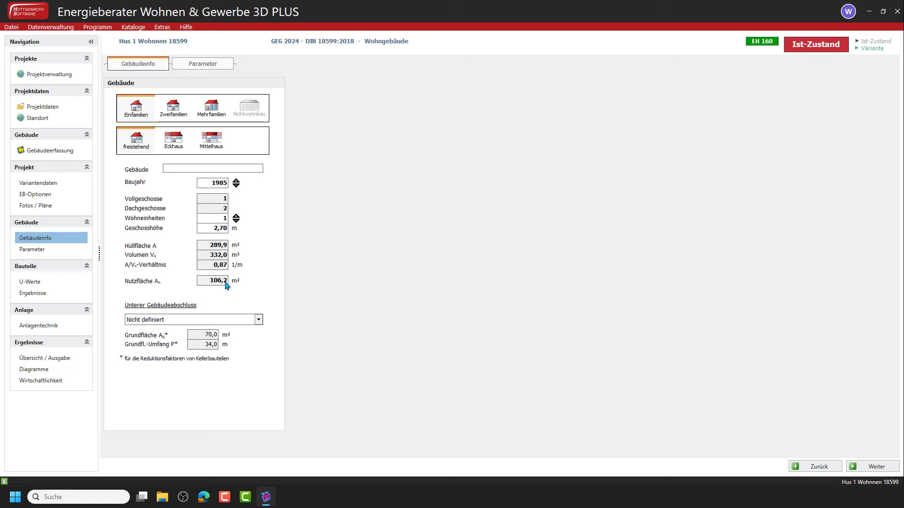
click(42, 257)
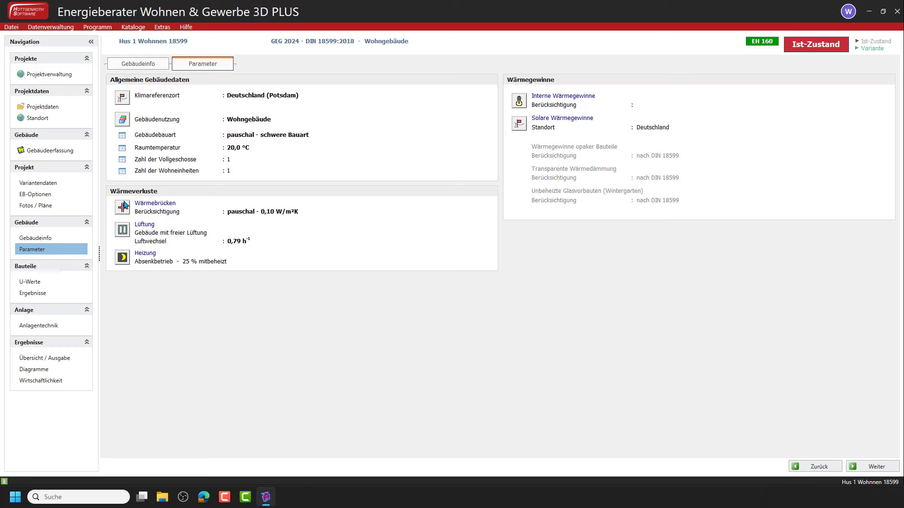
click(123, 121)
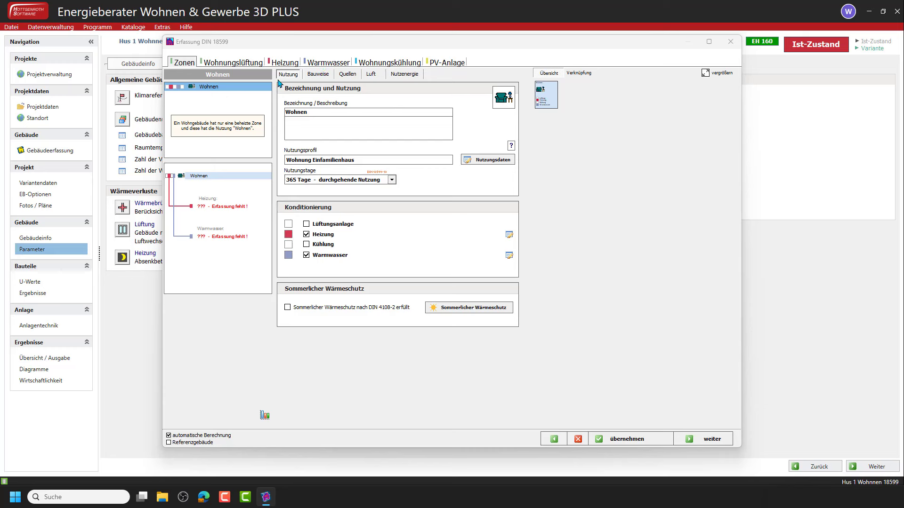
click(315, 76)
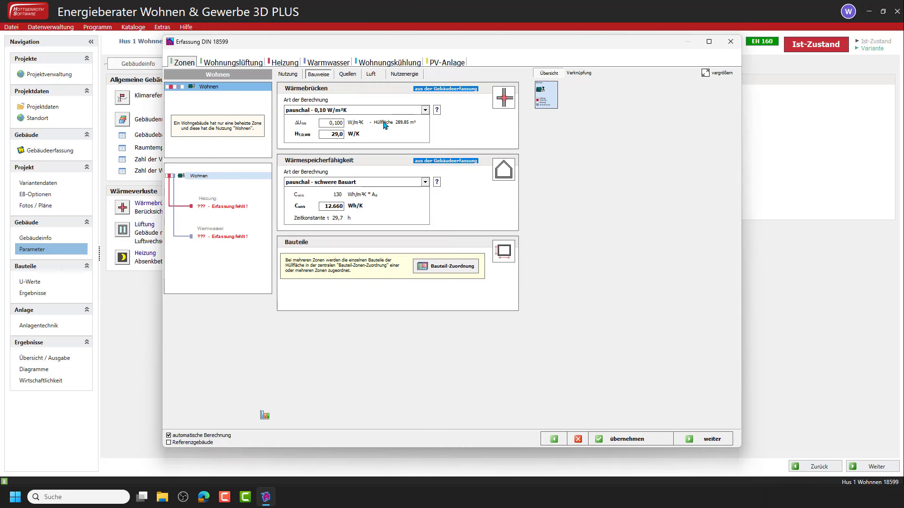